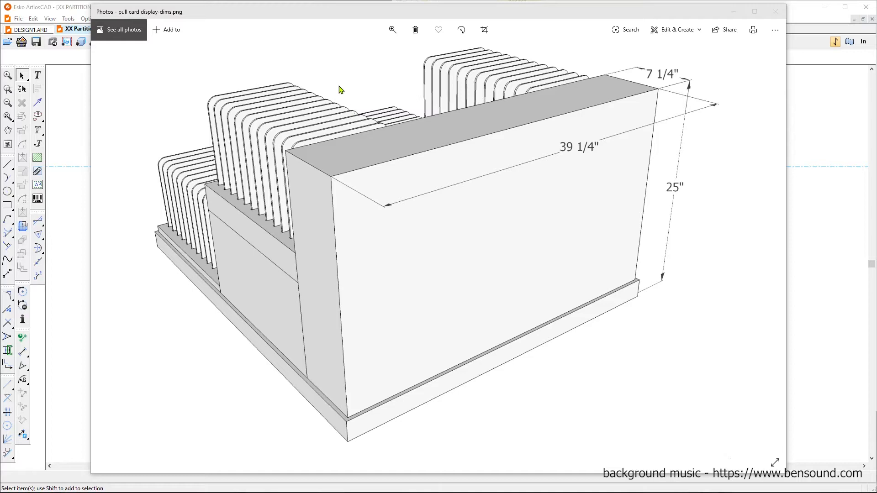
Step: Leave the reference photo and return to the XX Partition drawing in ArtiosCAD with the whole layout in view
click(806, 16)
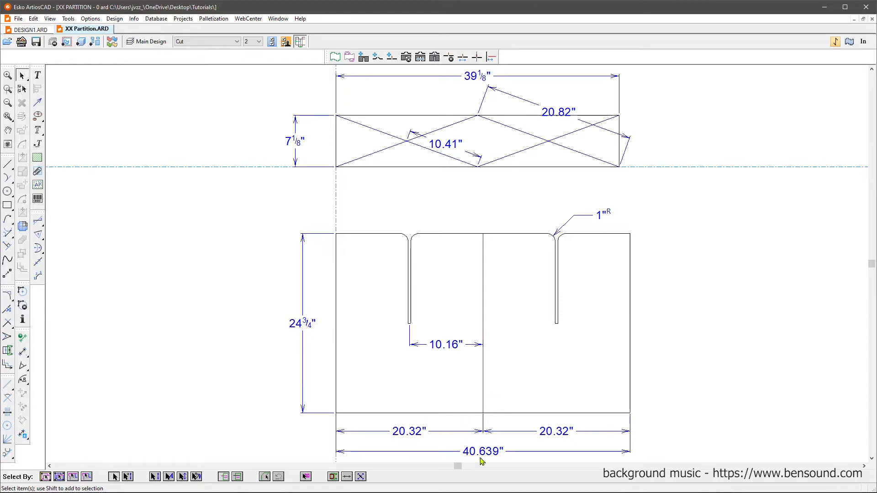
scroll(425, 202, down, 1)
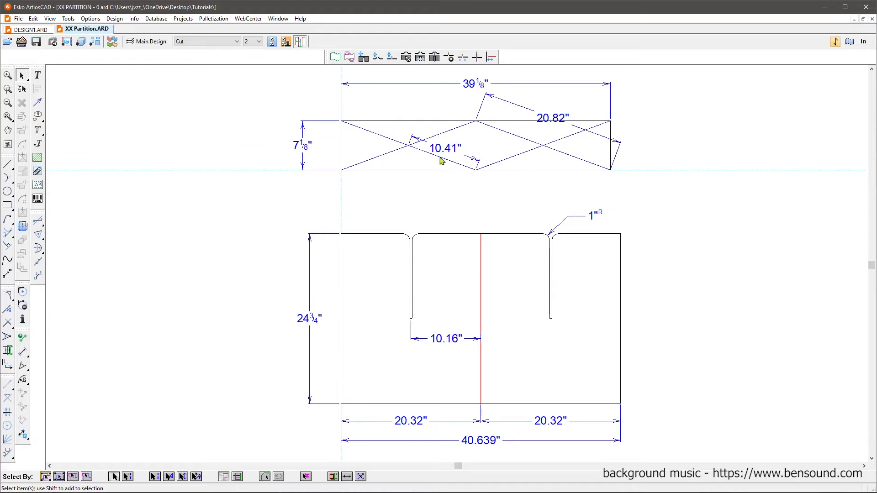
key(s)
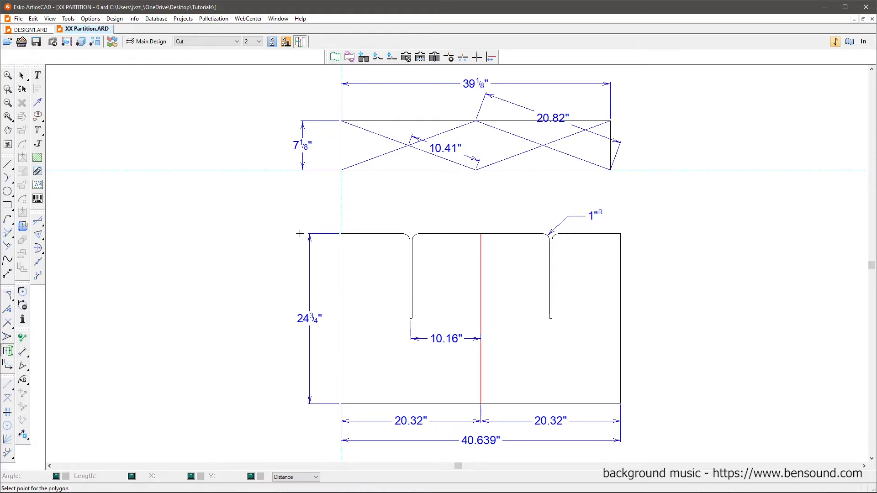
drag(289, 206, 357, 450)
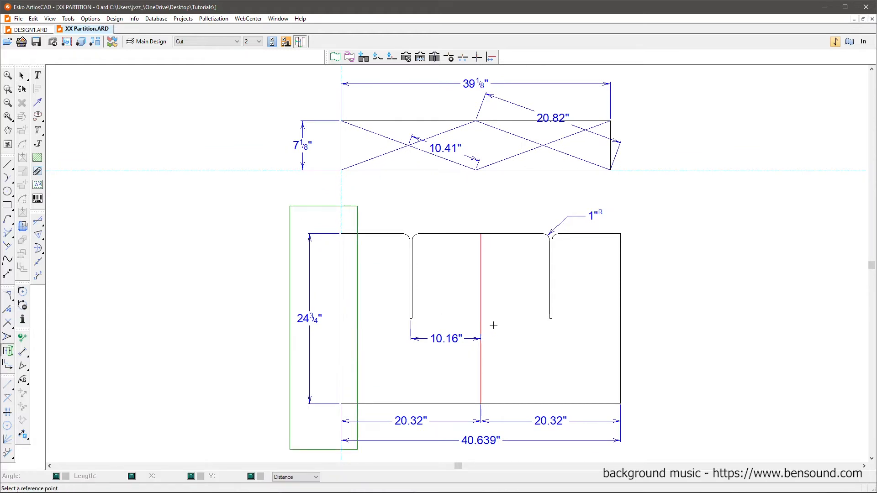
click(481, 319)
click(343, 317)
click(269, 318)
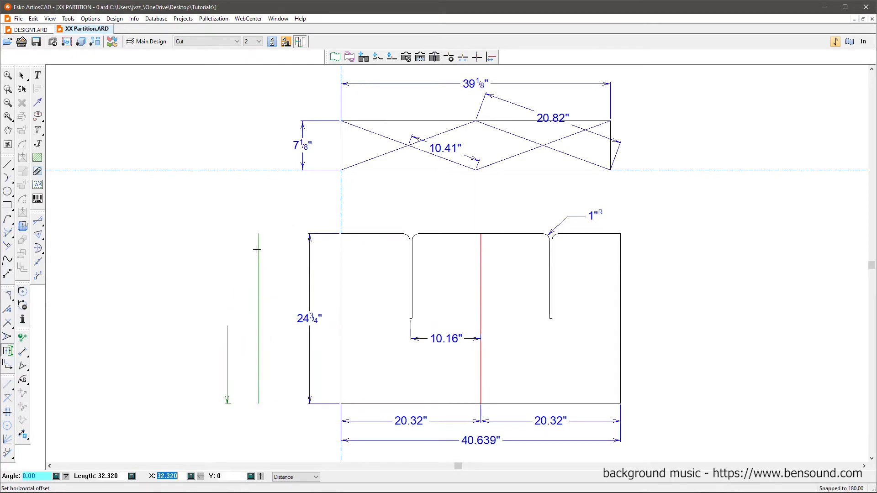
key(Escape)
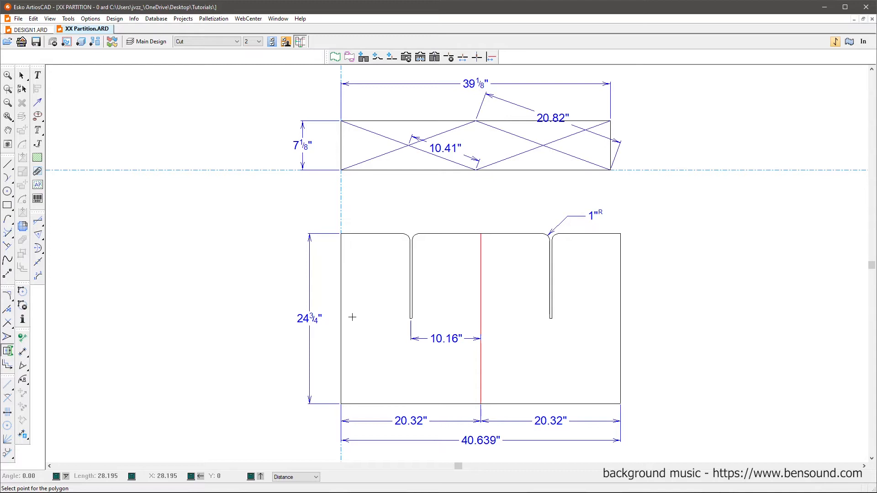
click(341, 302)
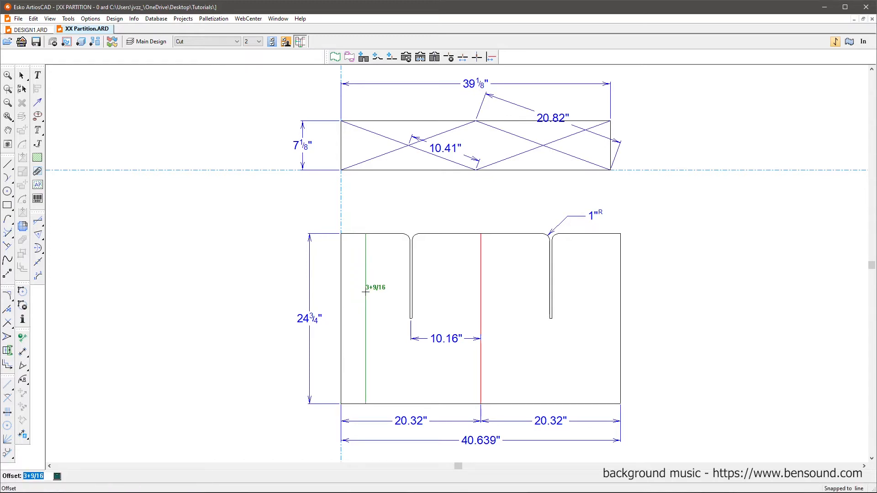
key(Escape)
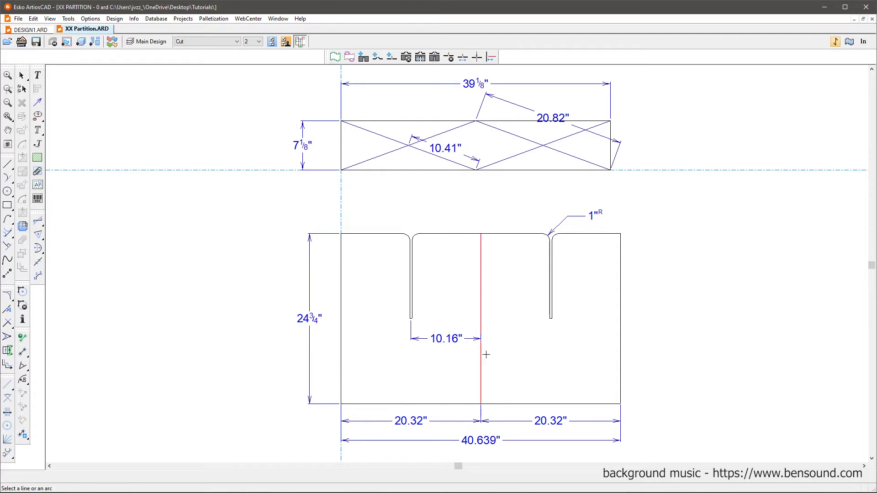
Step: Start Rebuild Playback on the partition design and run back and forth through its construction sequence, returning to the end
click(50, 18)
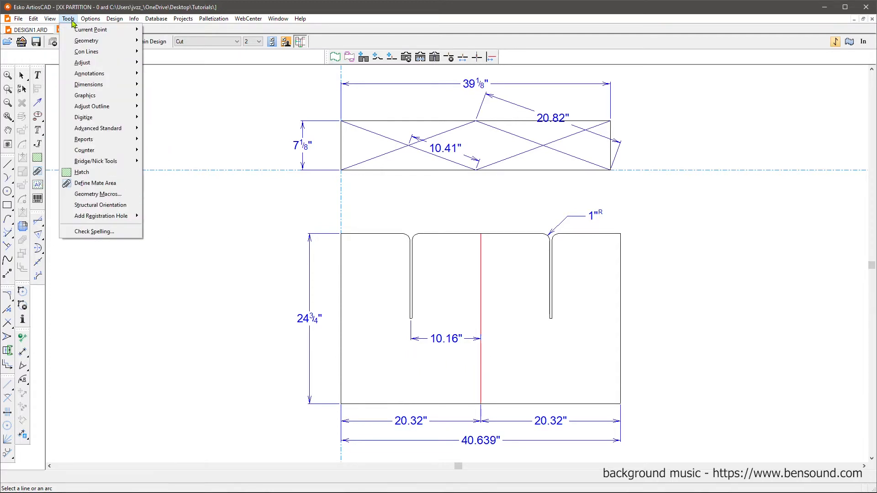
mouse_move(113, 22)
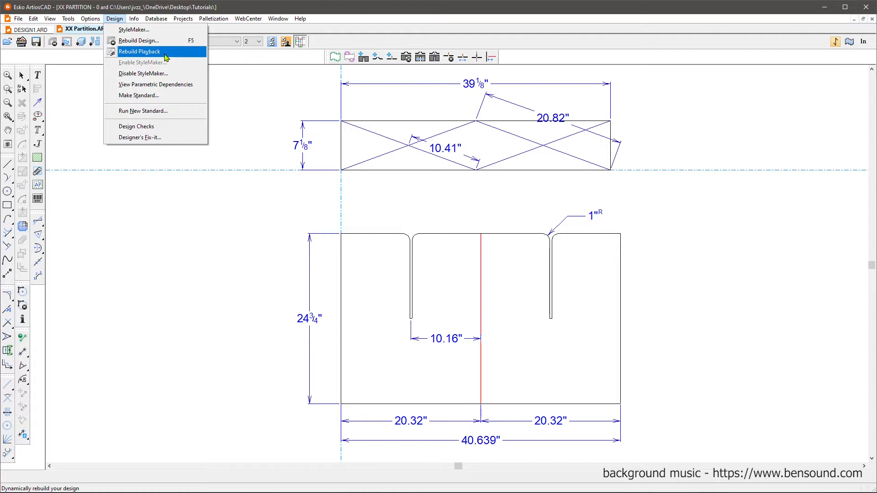
click(165, 54)
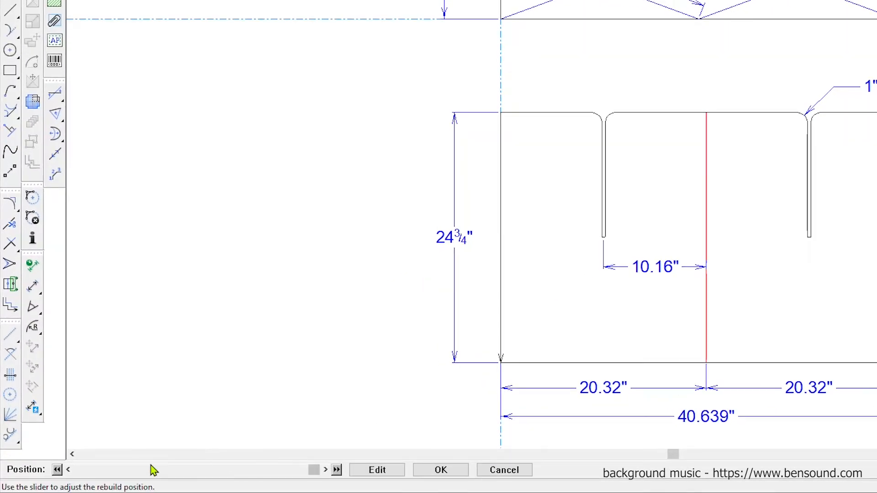
mouse_move(315, 471)
mouse_down()
mouse_move(129, 475)
mouse_move(350, 483)
mouse_move(52, 475)
mouse_move(362, 482)
mouse_move(322, 473)
mouse_move(276, 481)
mouse_move(172, 475)
mouse_move(188, 476)
mouse_up()
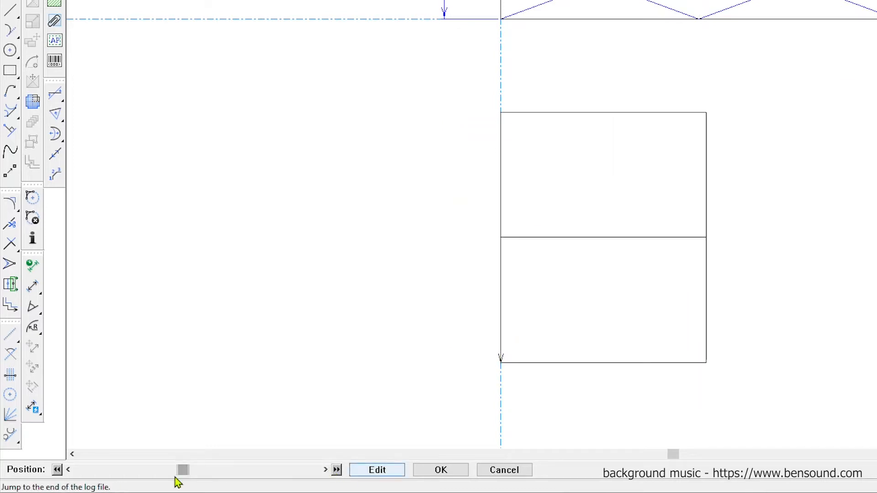
click(68, 471)
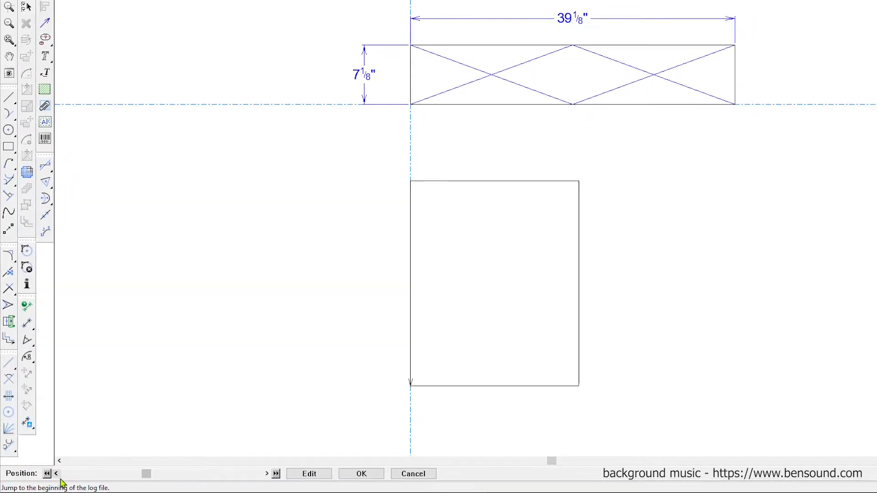
click(69, 470)
click(230, 476)
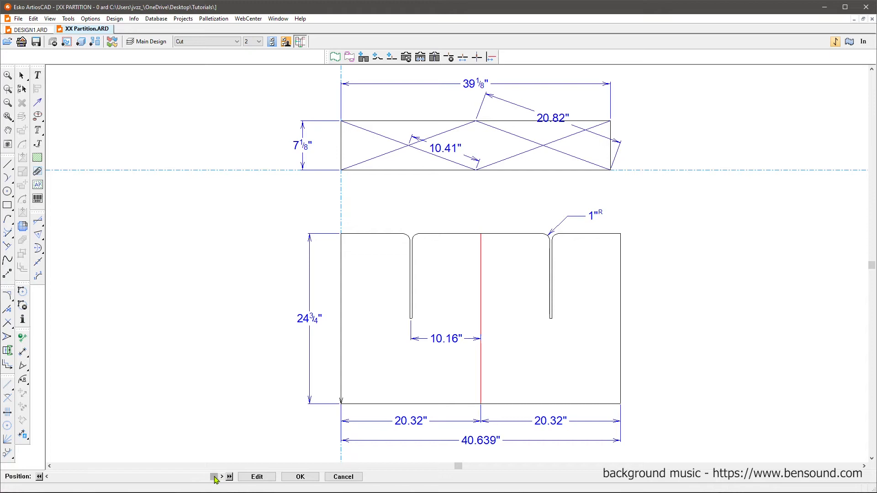
Step: Rewind the playback to the command that draws the lower panel's first rectangle and open that command for log editing
drag(215, 476, 109, 478)
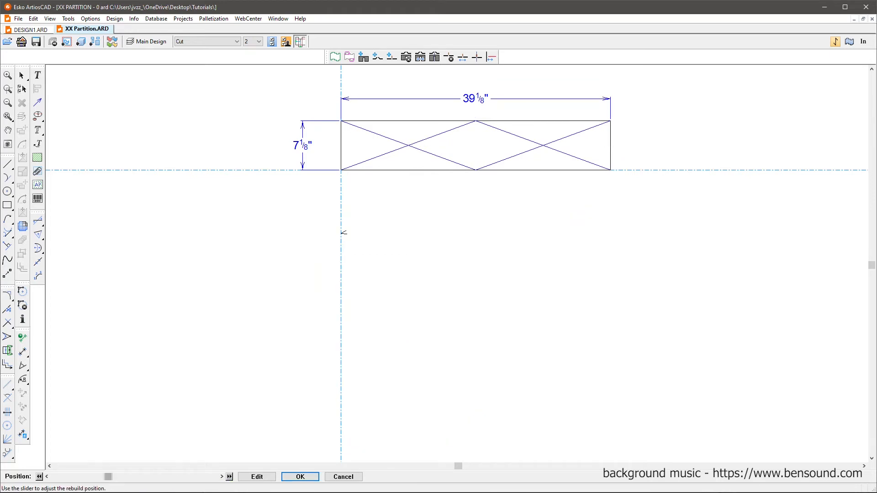
click(222, 477)
click(222, 477)
click(222, 478)
click(222, 477)
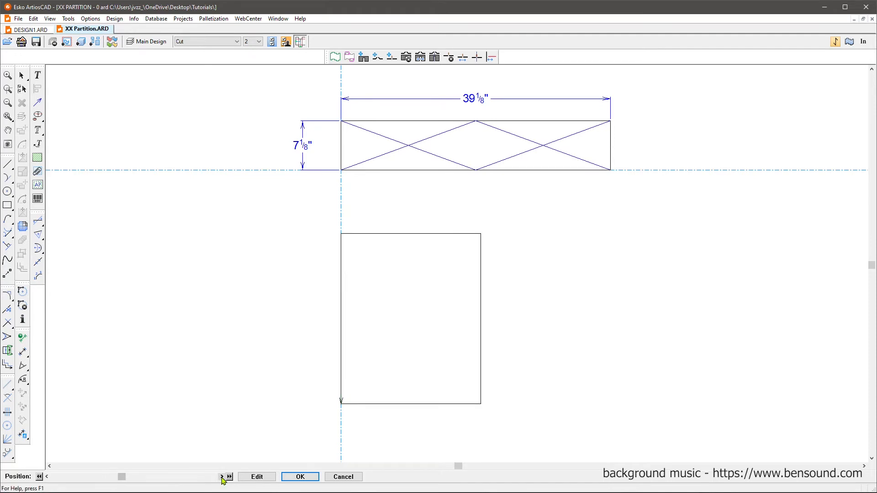
click(257, 477)
drag(709, 207, 630, 229)
Step: Wrap the rectangle's offset formula in a rounding function so it reads ROUNDDOWN(len((:S:U:U1,3))-CAL-CAL-2*CAL,CRRV)
drag(621, 261, 538, 262)
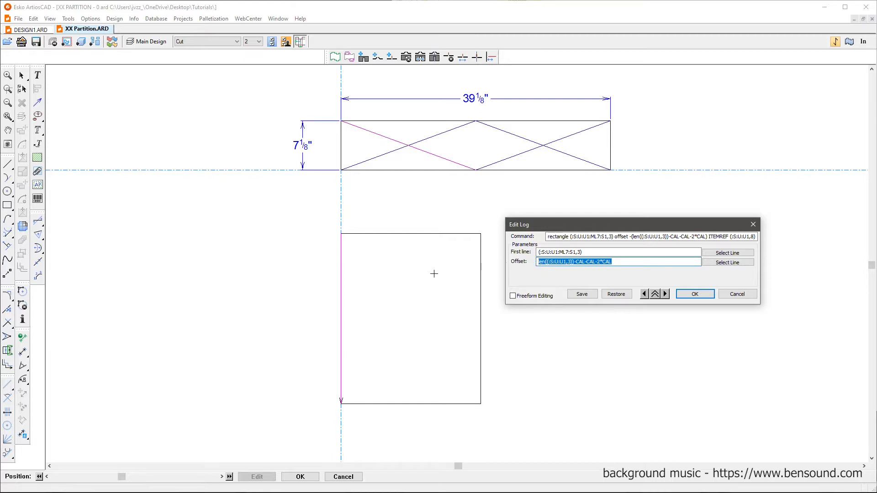
click(628, 260)
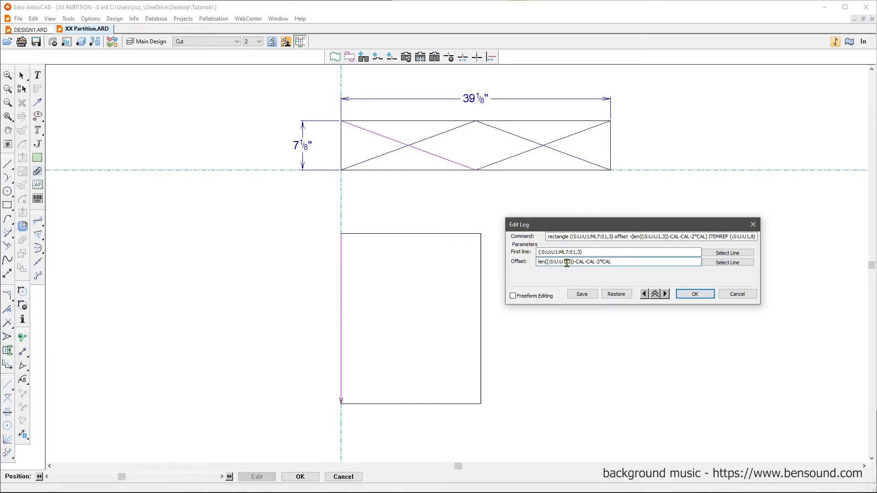
drag(575, 263, 534, 264)
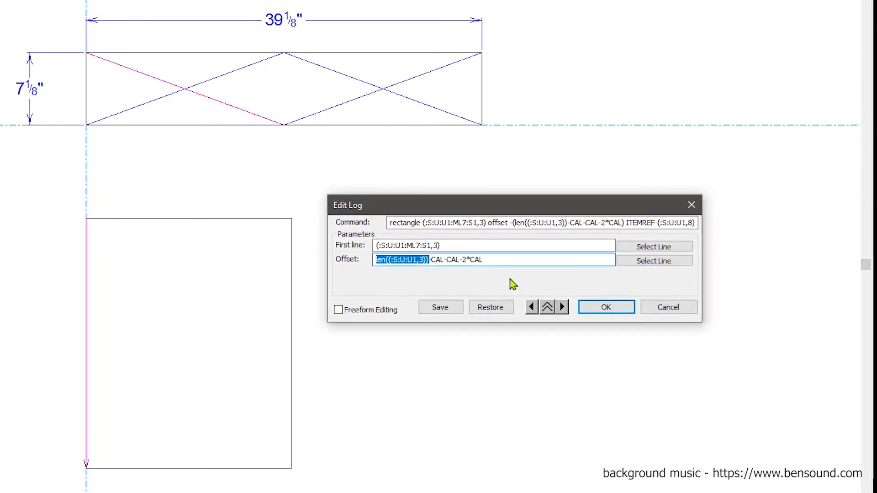
click(373, 261)
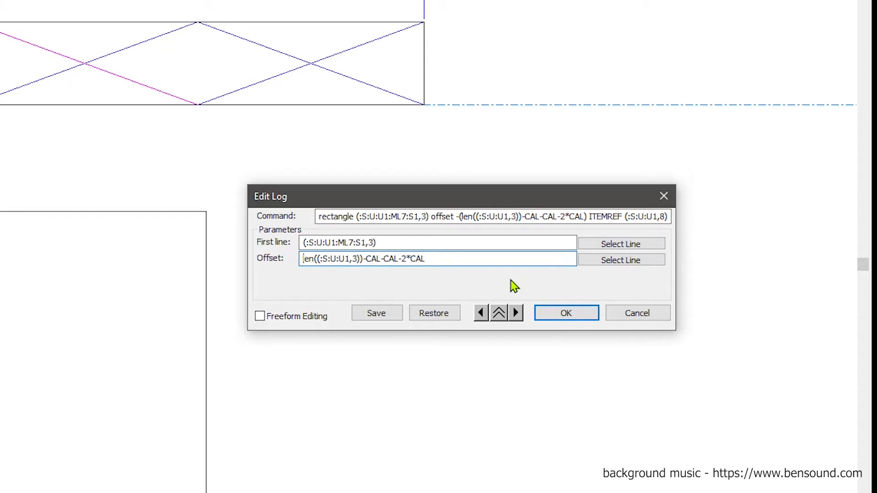
text(ROUNDDOW)
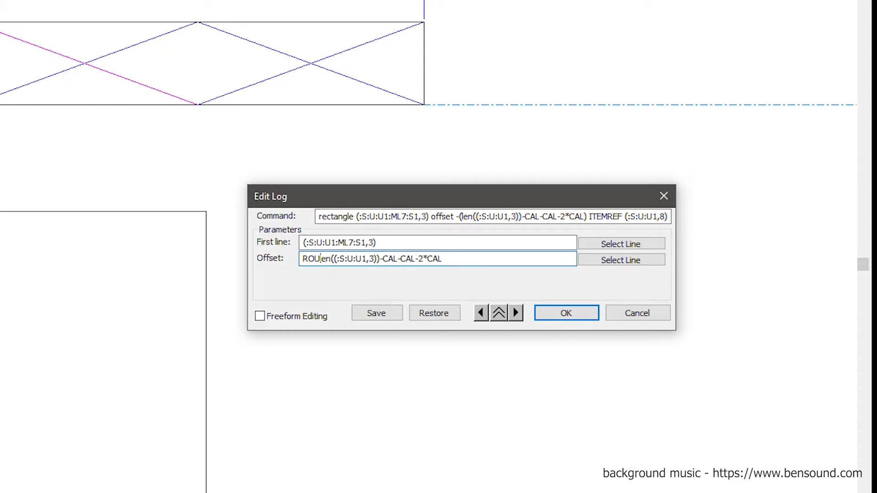
text(N()
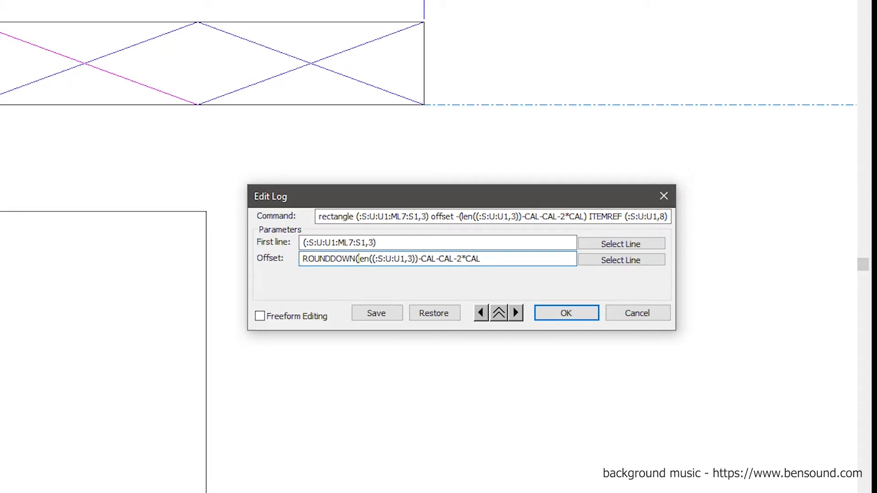
key(Right)
key(Right)
key(Right)
key(Right)
key(Right)
key(Right)
key(Right)
key(Right)
key(Right)
key(Right)
key(Right)
key(Right)
key(Right)
key(Right)
key(Right)
text(CRRV))
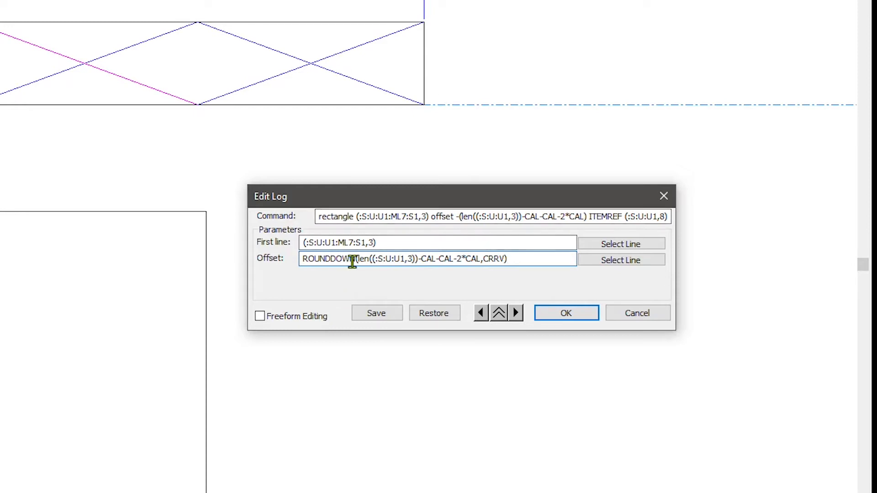
Step: Check the arguments of the ROUNDDOWN offset formula, apply the log edit and rebuild the partition through its last command
drag(356, 259, 481, 262)
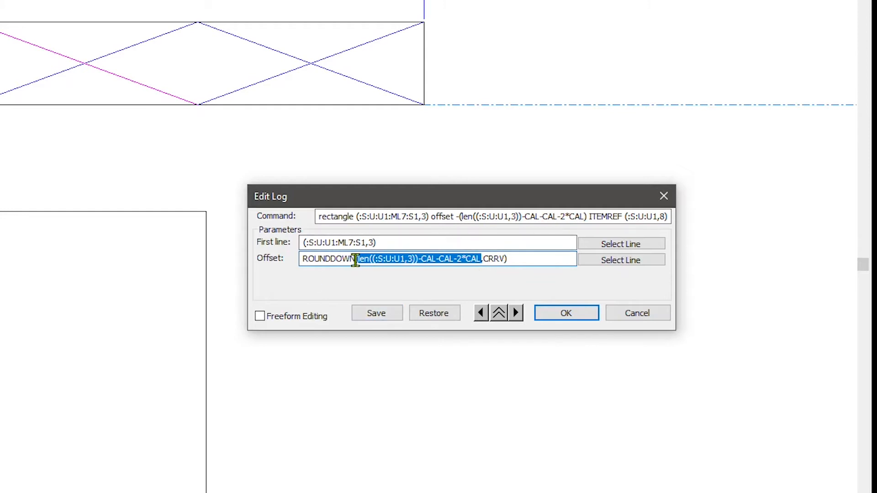
drag(354, 259, 302, 259)
drag(506, 259, 484, 259)
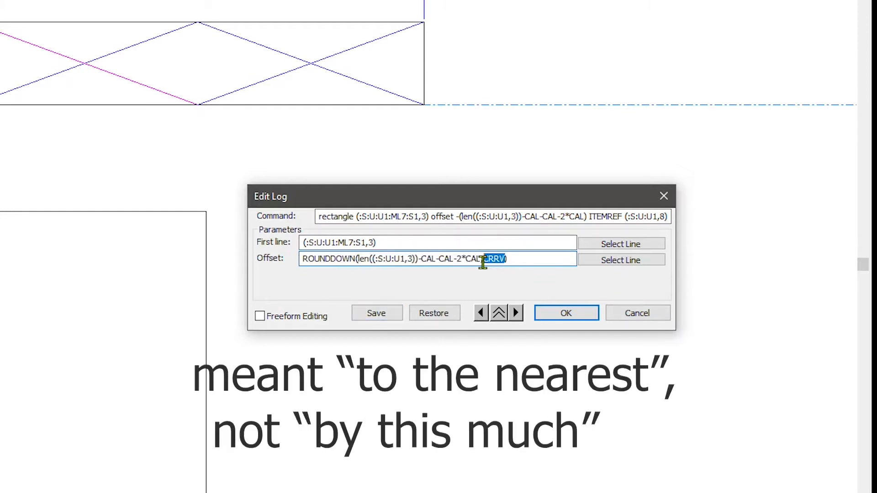
click(515, 259)
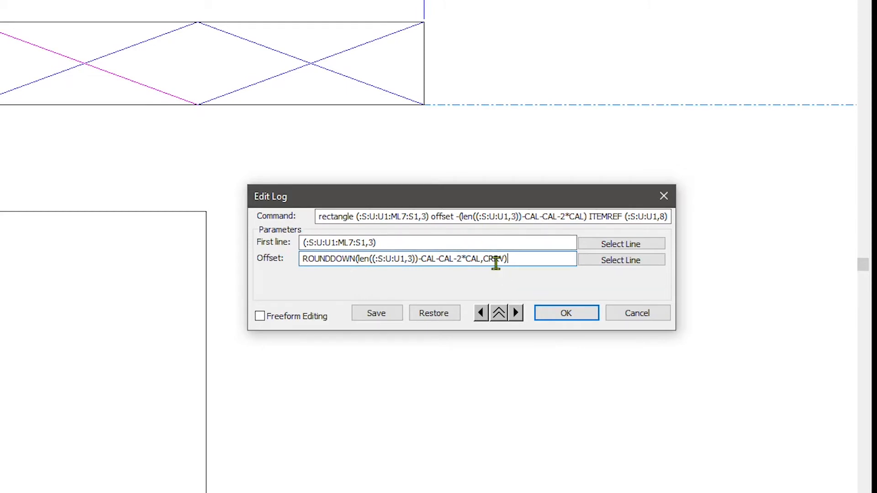
click(515, 314)
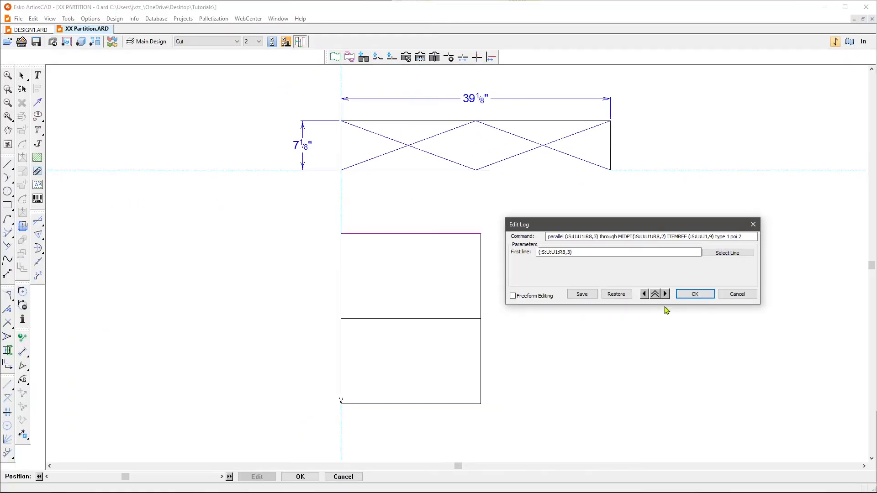
click(690, 295)
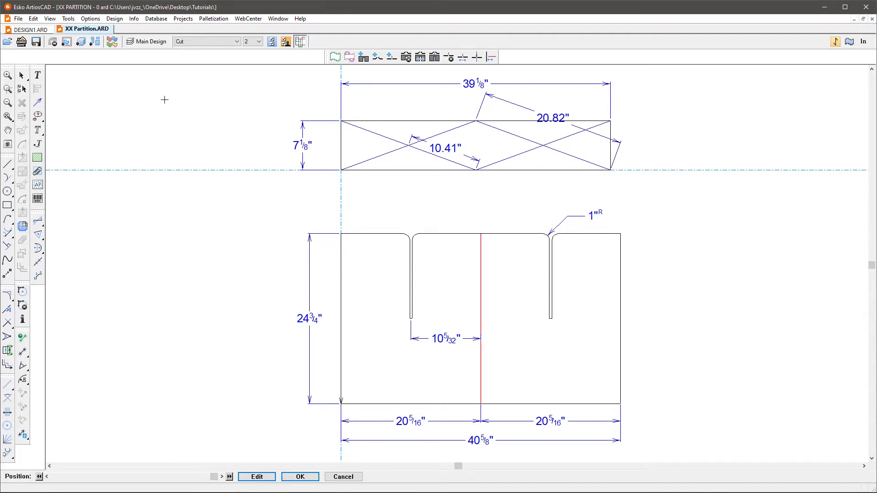
scroll(438, 356, down, 1)
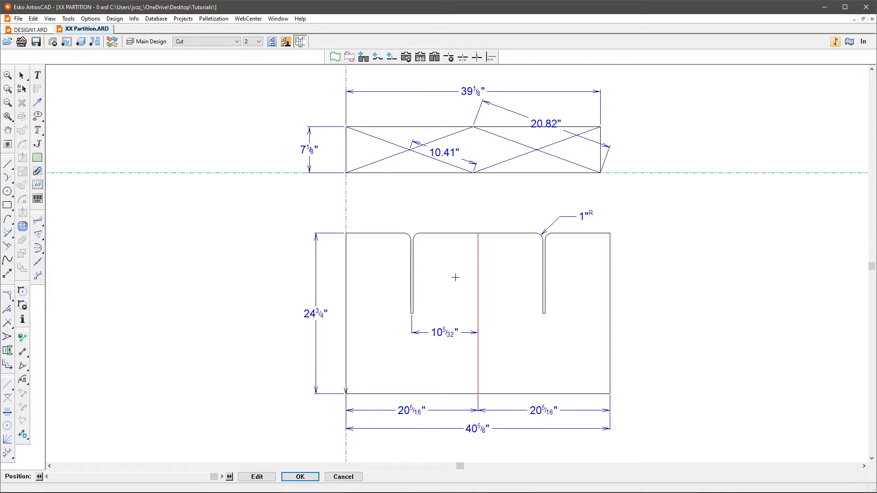
Step: Leave the rebuild playback and open the Advanced StyleMaker settings of the Blocker Inside Dimensions menu
click(91, 18)
mouse_move(115, 18)
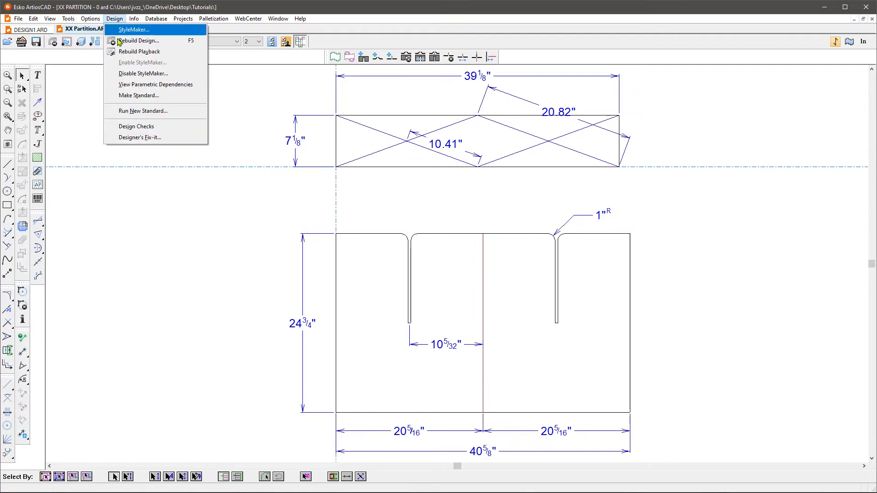
click(121, 30)
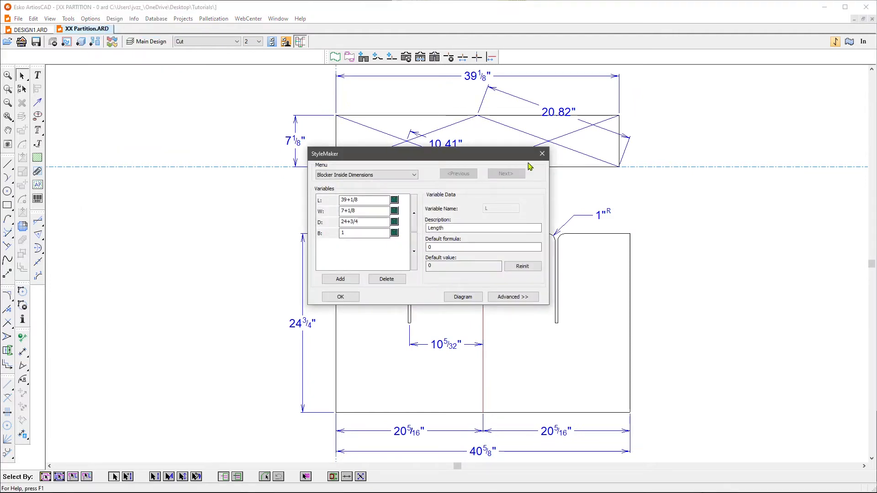
click(511, 297)
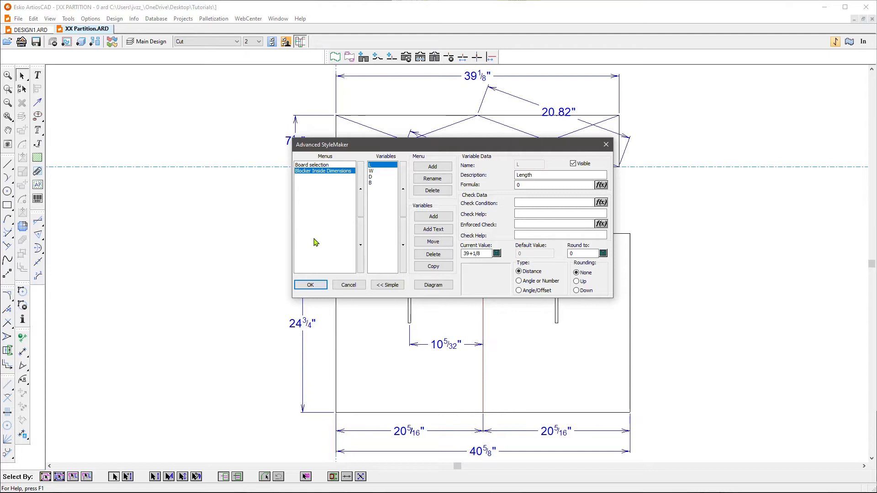
click(329, 177)
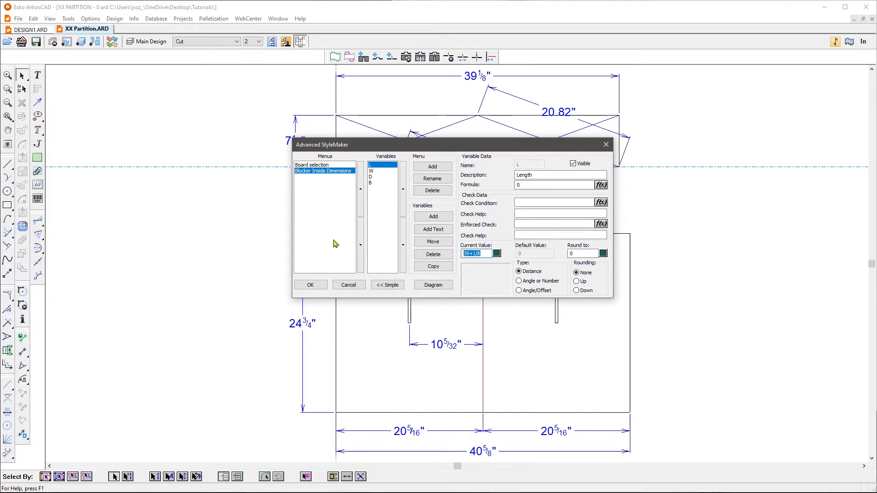
click(604, 254)
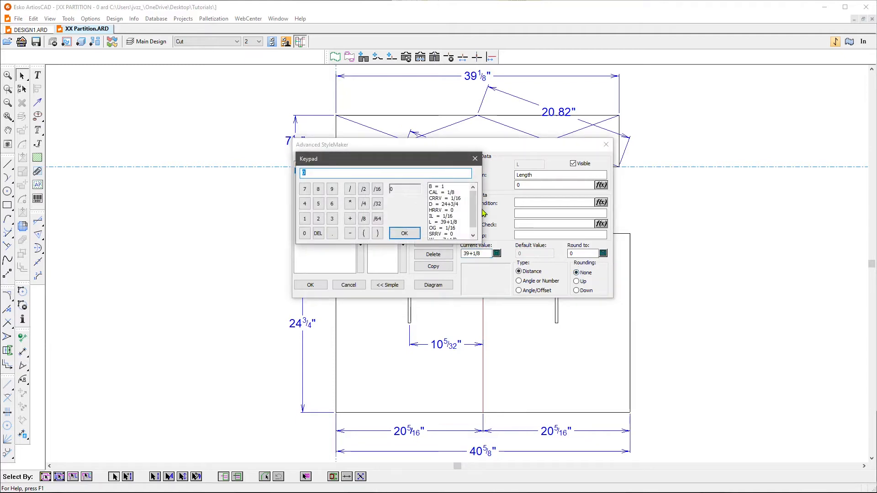
double_click(457, 198)
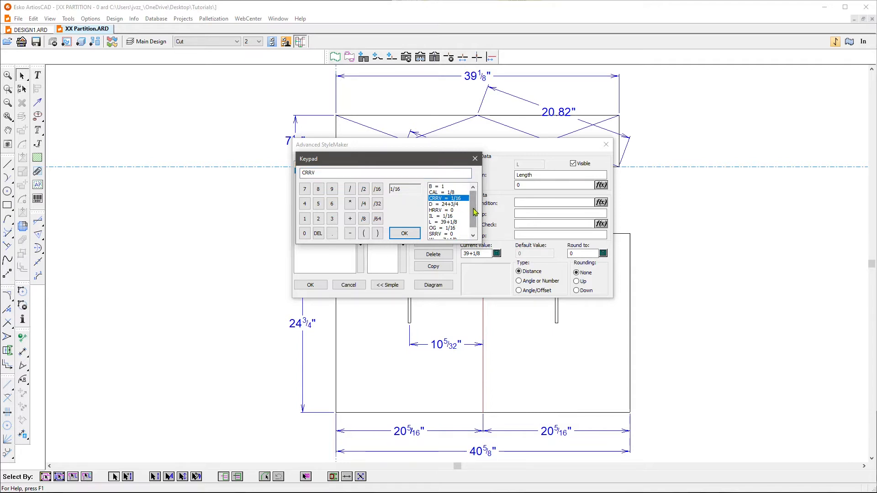
drag(472, 217, 472, 221)
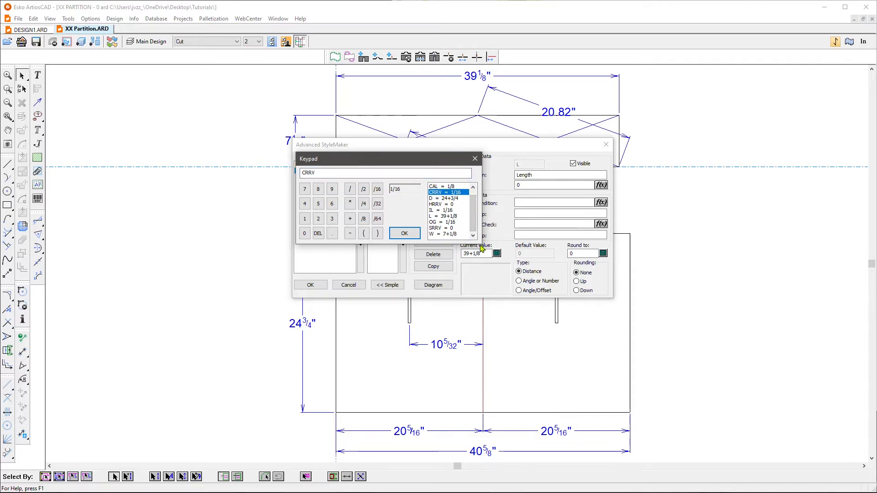
drag(473, 219, 473, 207)
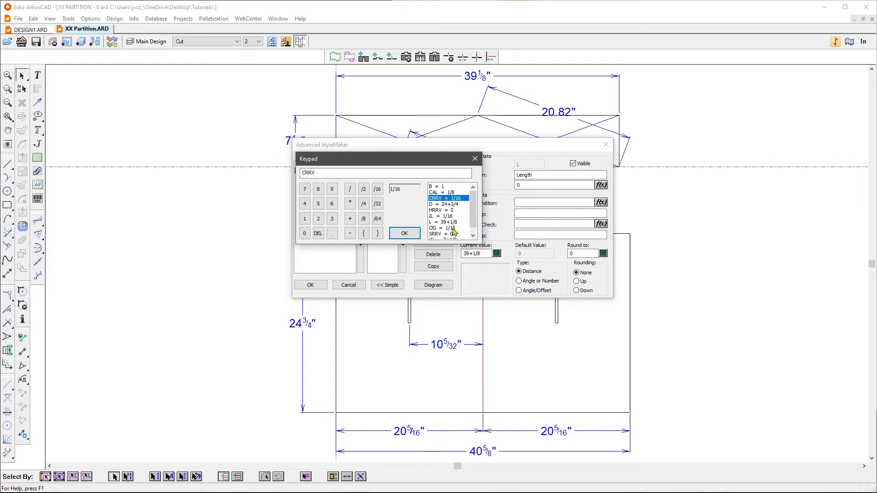
scroll(461, 228, down, 1)
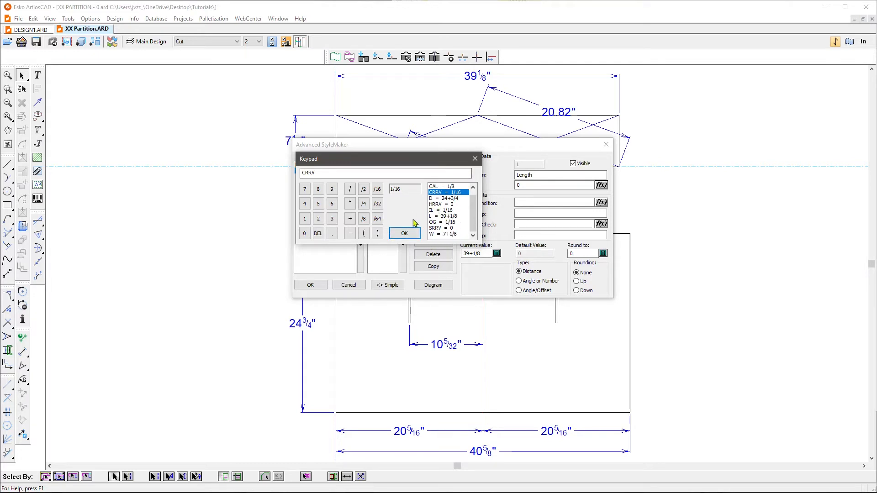
click(475, 159)
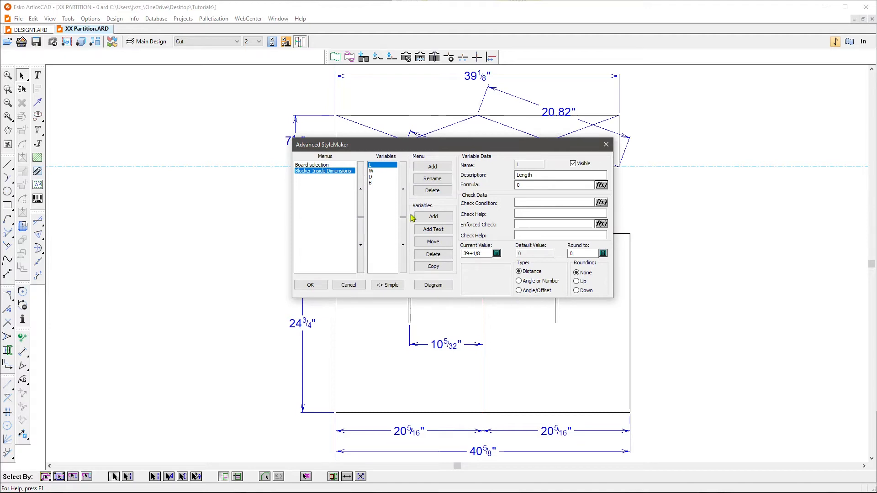
Step: Look through the menu's variables and give the Length variable L the check condition L>W
click(379, 177)
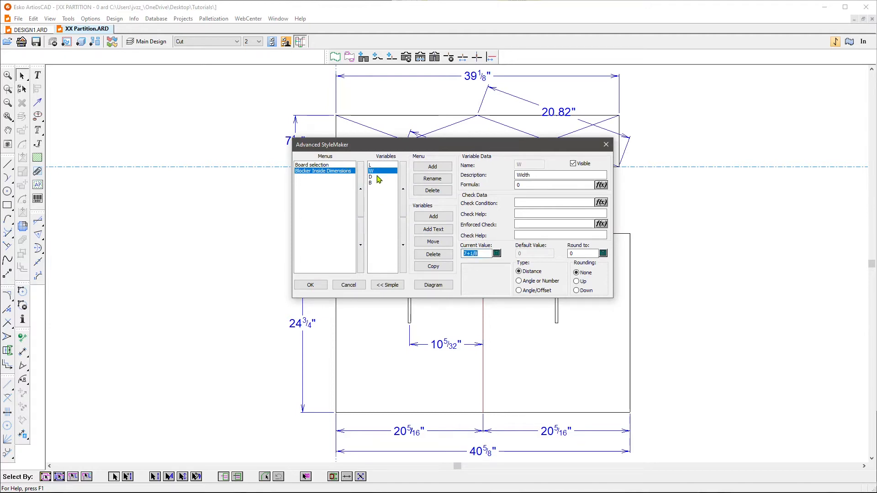
click(381, 183)
click(379, 165)
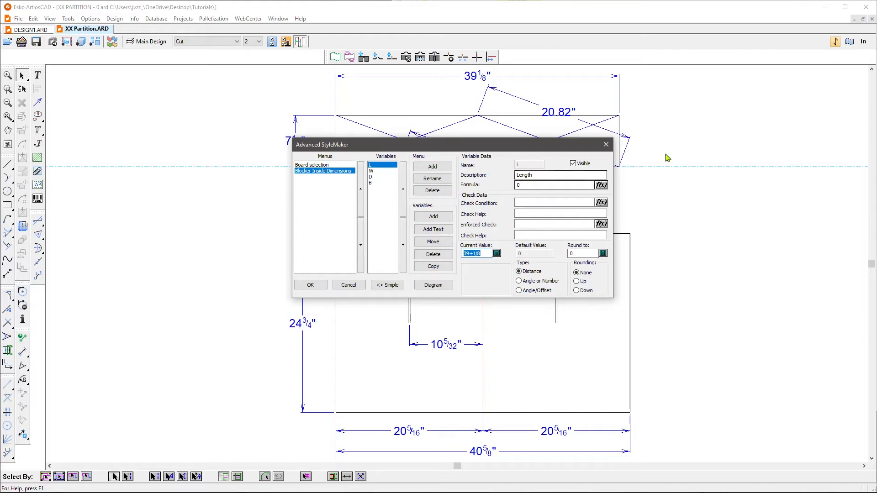
click(381, 171)
click(380, 165)
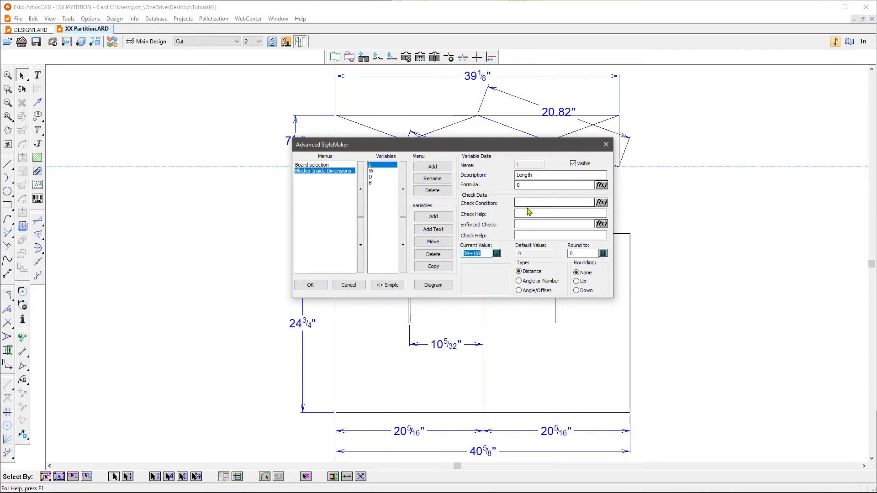
click(527, 204)
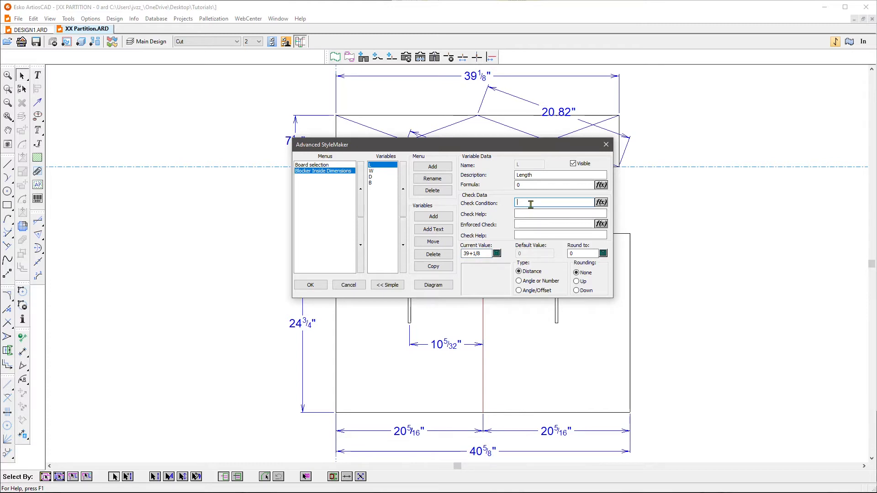
text(L>W)
key(Tab)
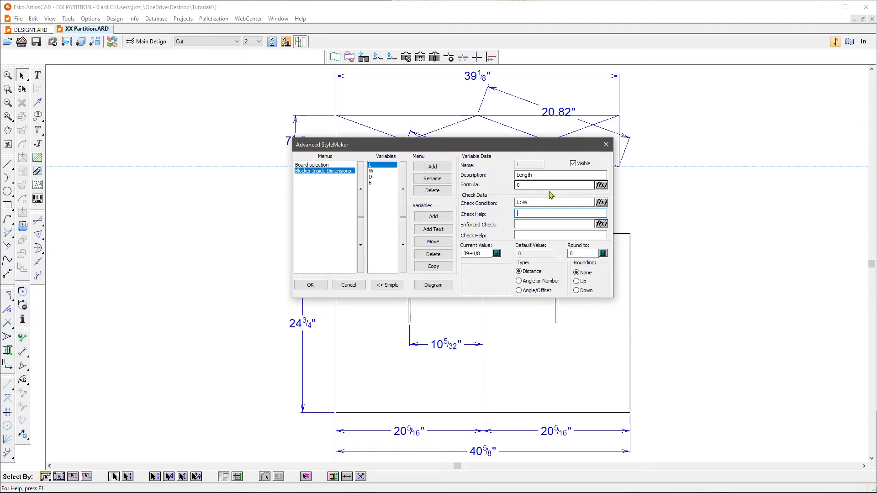
Step: Enter L>W as the check condition of the Width variable W as well
click(377, 171)
click(538, 202)
text(L)
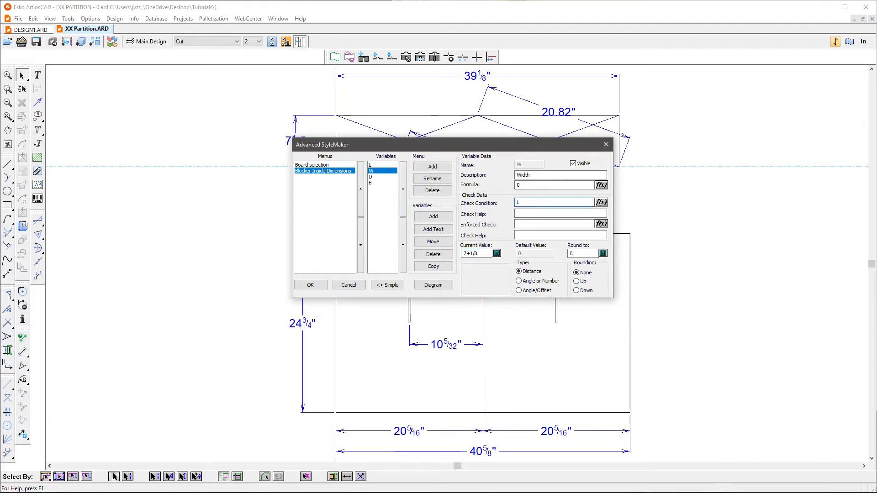
click(537, 185)
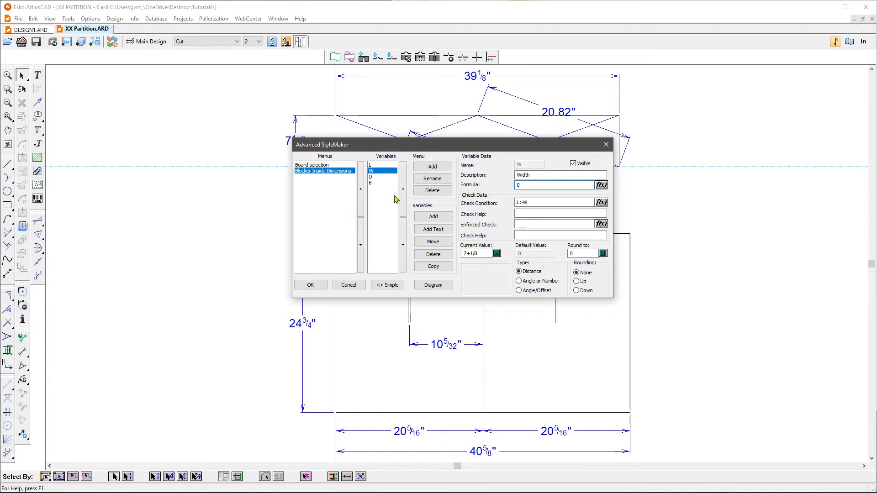
Step: Create a diagram framing the whole design on layer Doc Plot 1, attach it to the Blocker Inside Dimensions menu and apply the StyleMaker changes
click(379, 177)
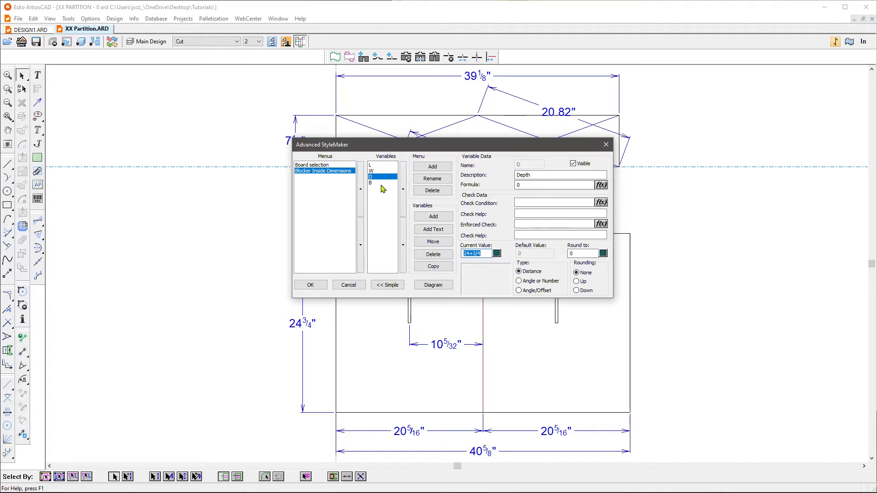
click(386, 183)
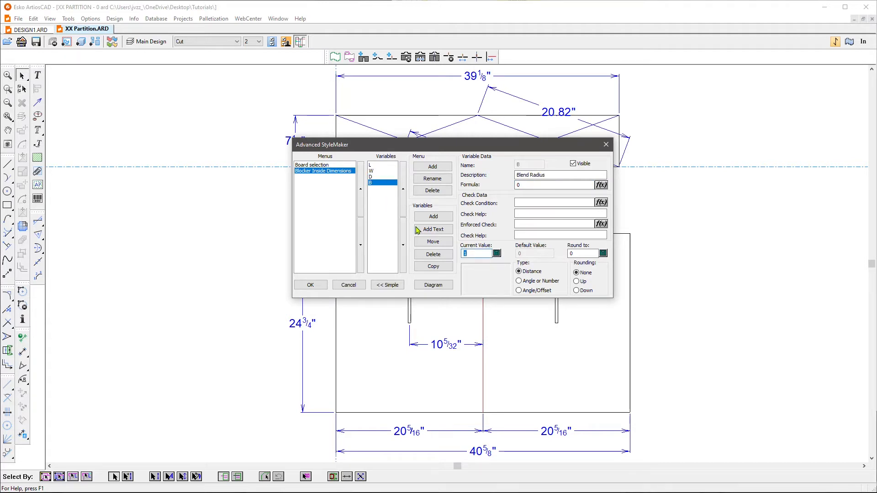
click(434, 285)
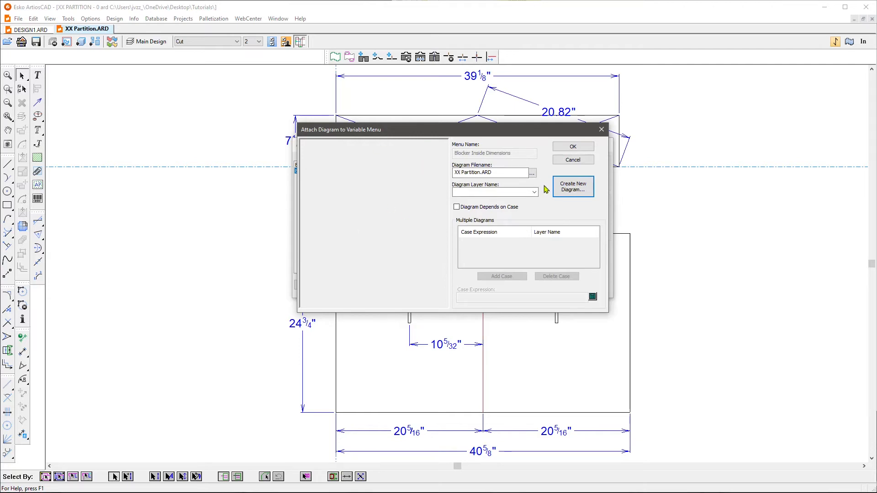
click(572, 192)
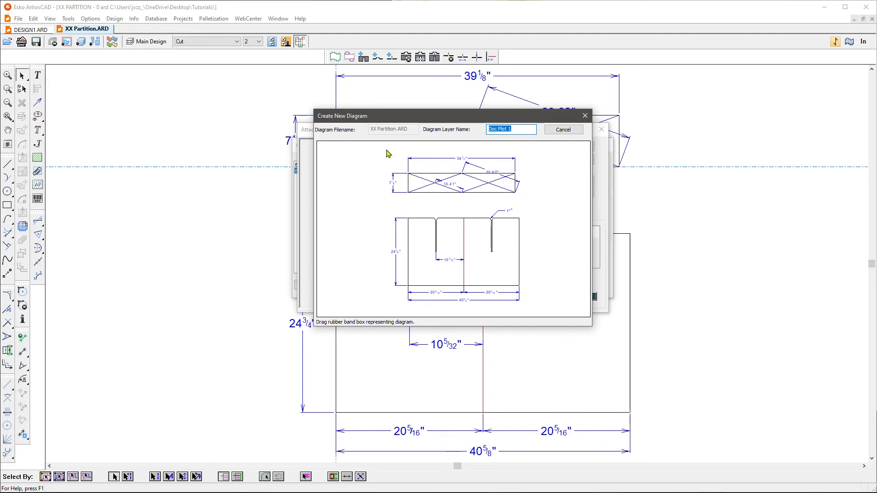
drag(384, 150, 529, 311)
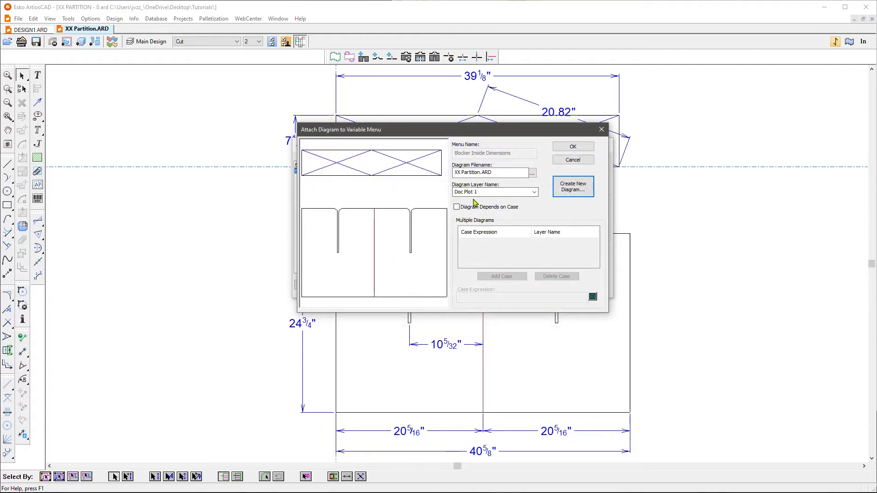
click(573, 146)
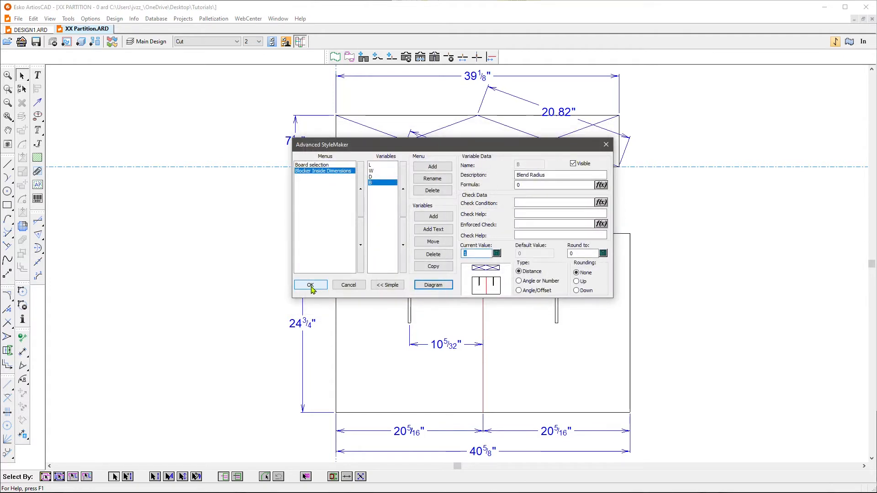
click(311, 286)
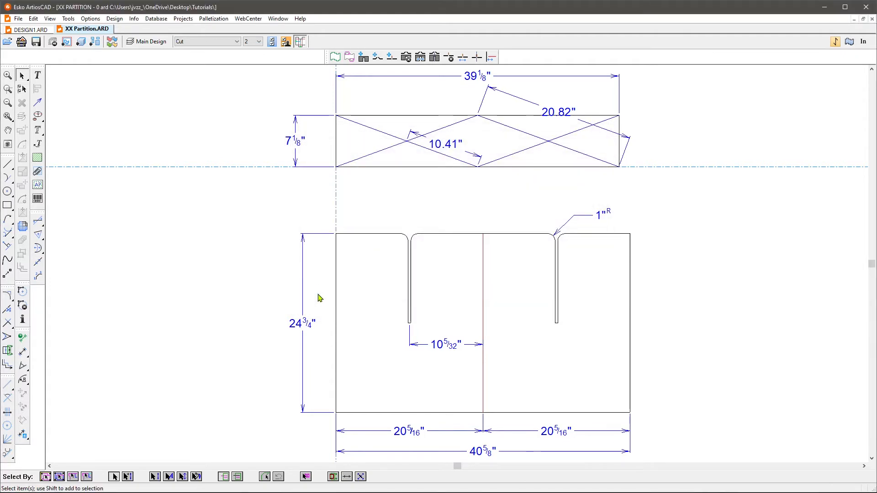
Step: Make Doc Plot 1 the active layer and hide the Dimensions layer
click(143, 43)
click(163, 90)
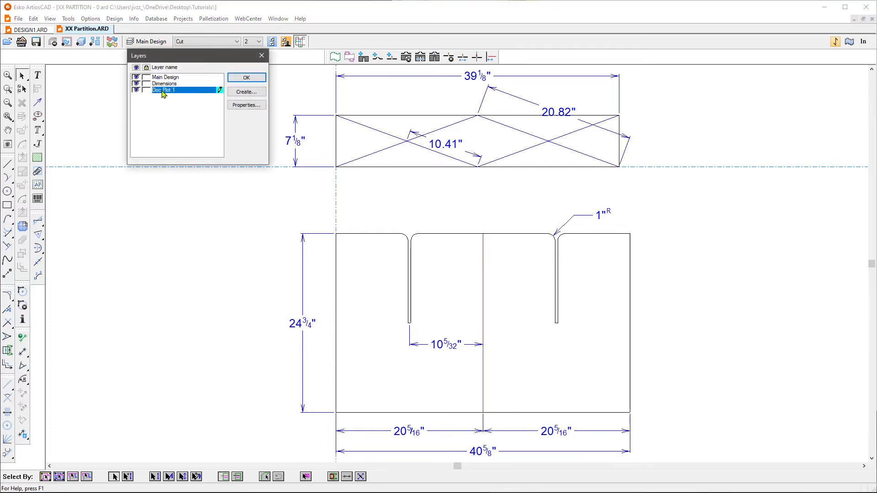
click(137, 84)
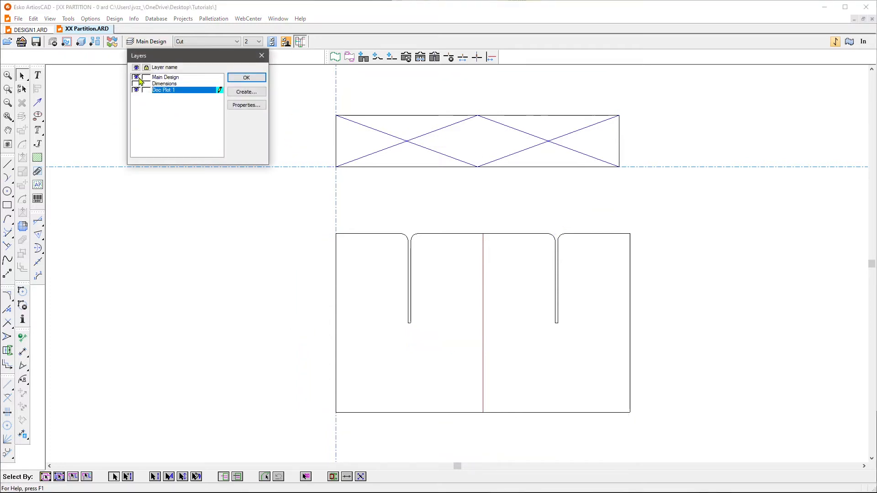
click(254, 79)
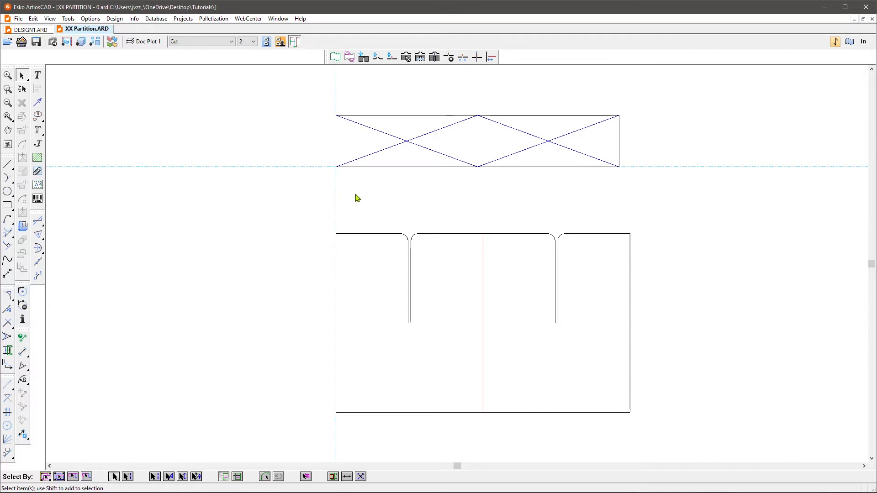
Step: Dimension the upper rectangle's length above it and its width on its left side
key(d)
click(336, 136)
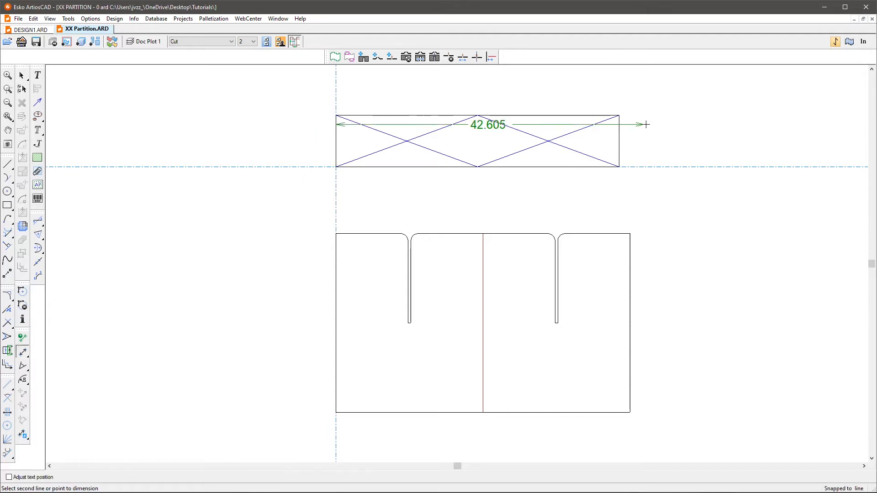
click(619, 130)
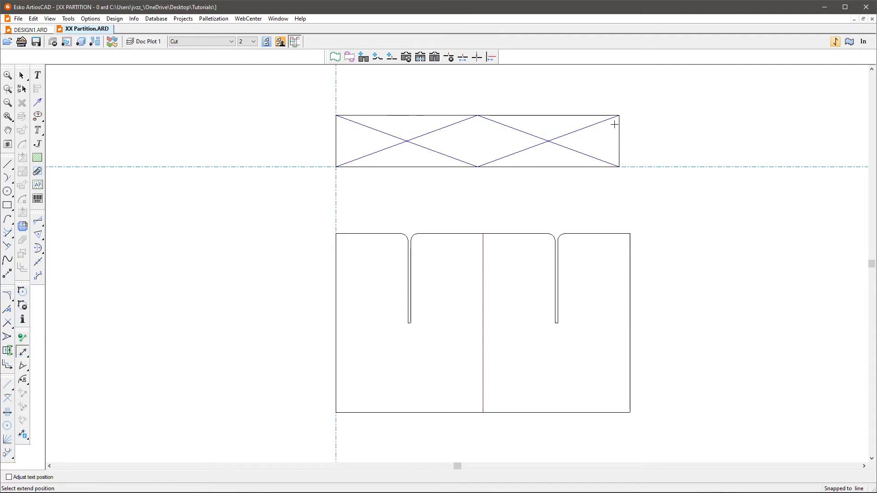
click(423, 92)
click(418, 115)
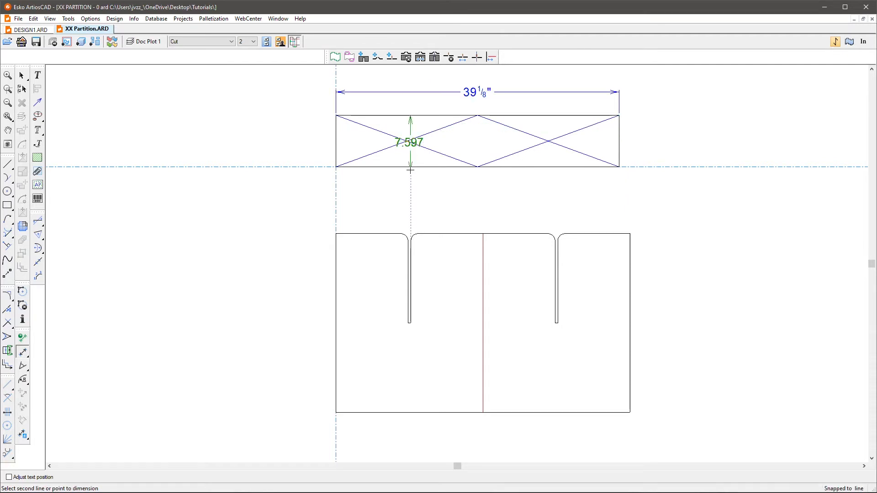
click(356, 166)
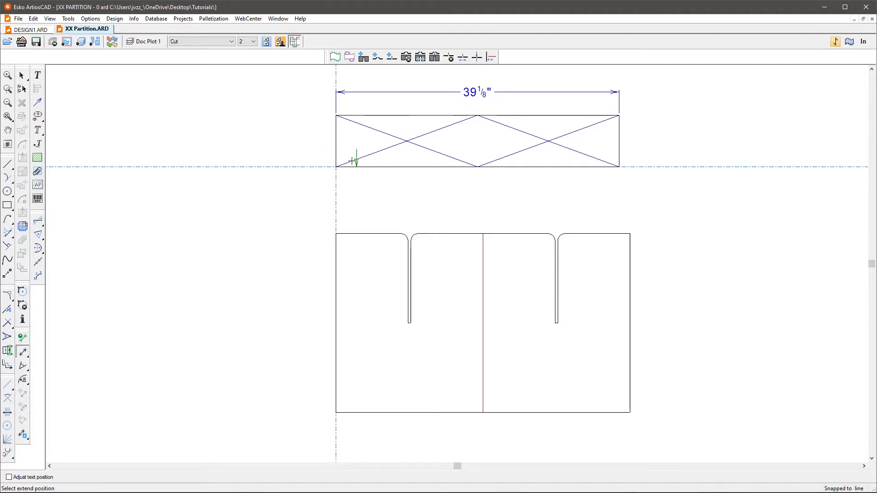
click(299, 138)
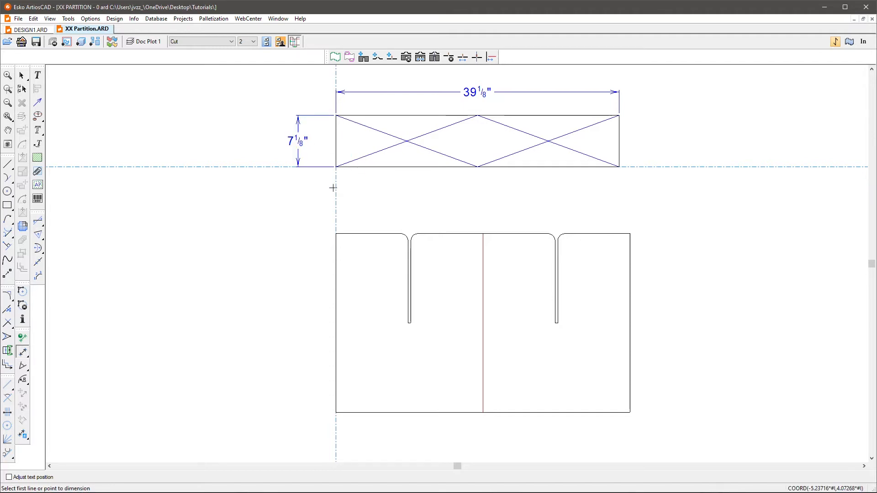
Step: Dimension the lower panel's height on its left side and the blend radius at the left slot's corner
click(358, 233)
click(351, 413)
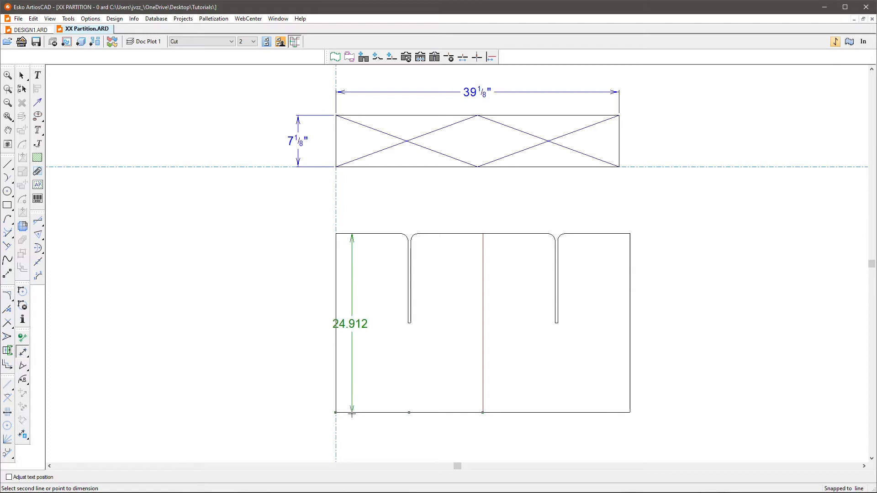
click(307, 318)
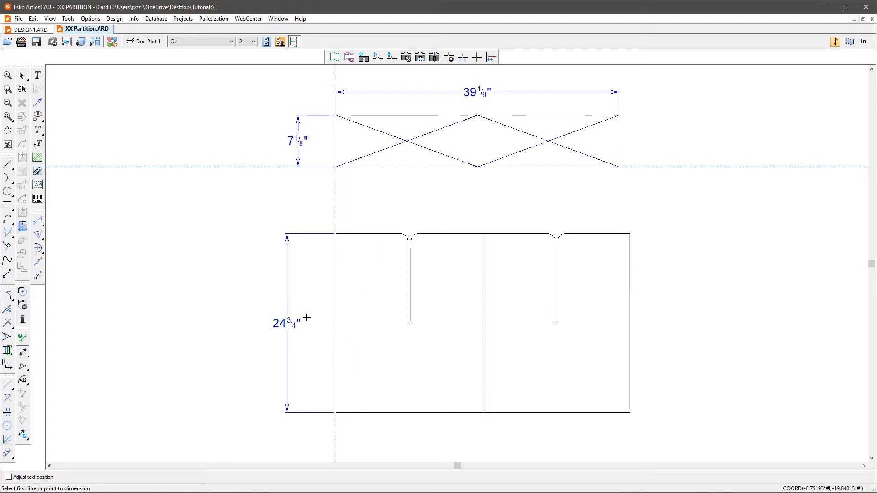
click(22, 380)
click(405, 235)
click(471, 206)
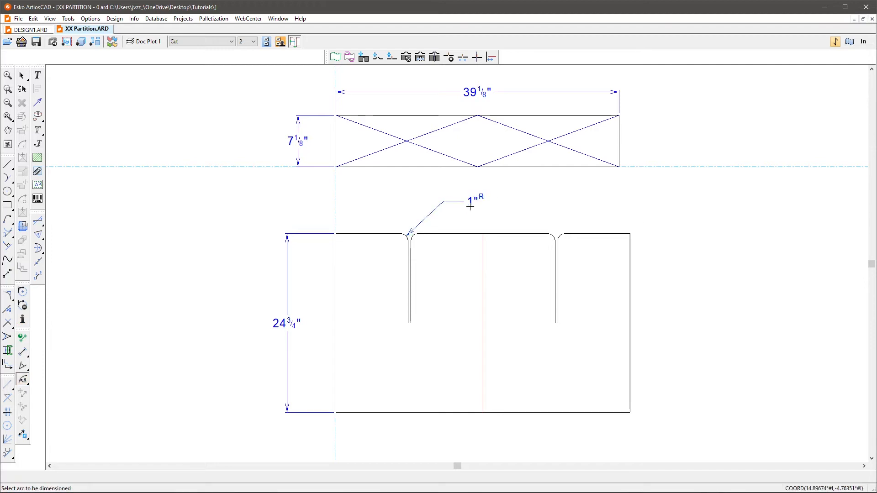
Step: Replace the upper rectangle's length dimension text with "LENGTH (L)" and its width dimension text with "WIDTH (W)"
key(Escape)
double_click(470, 95)
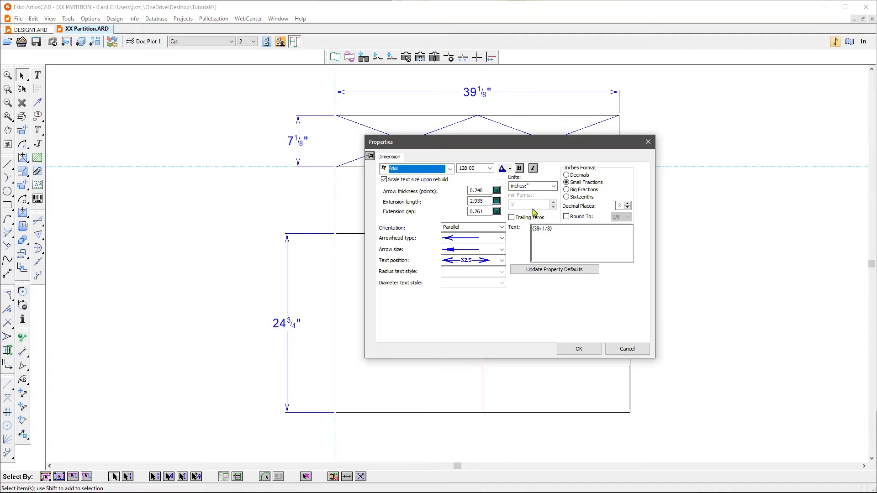
text(LENGTH ()
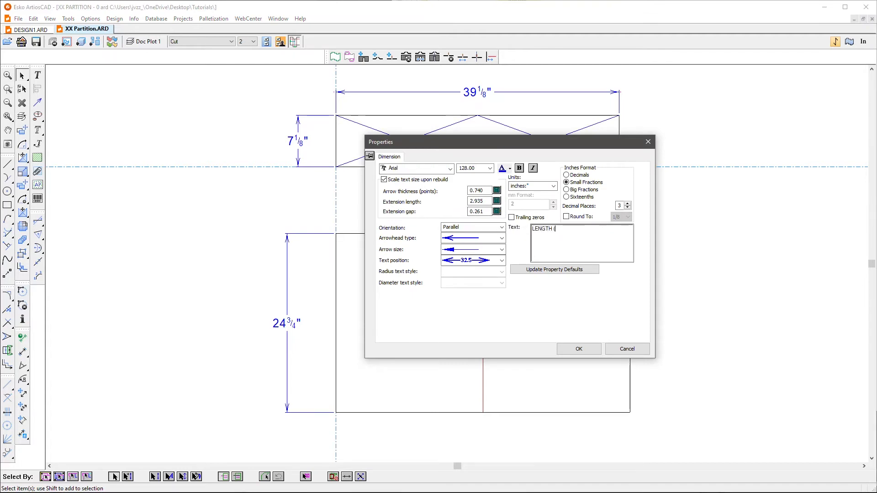
text(L))
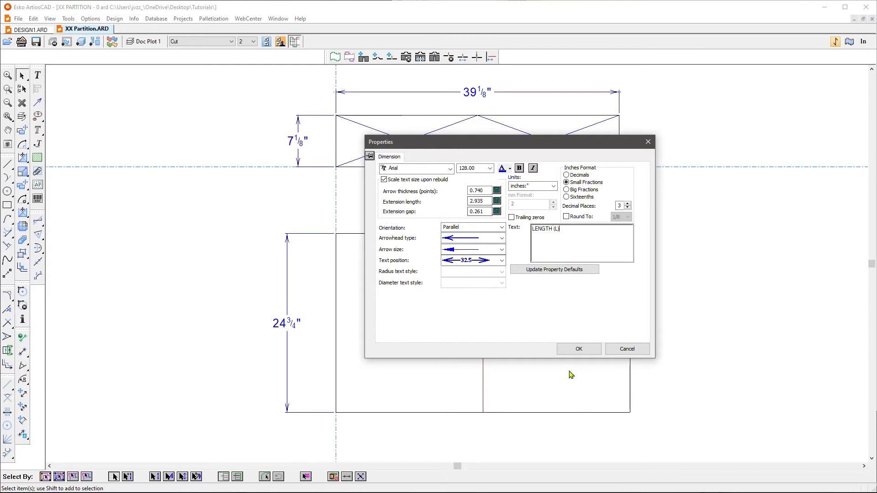
click(579, 349)
double_click(301, 142)
drag(558, 230, 448, 230)
text(WID)
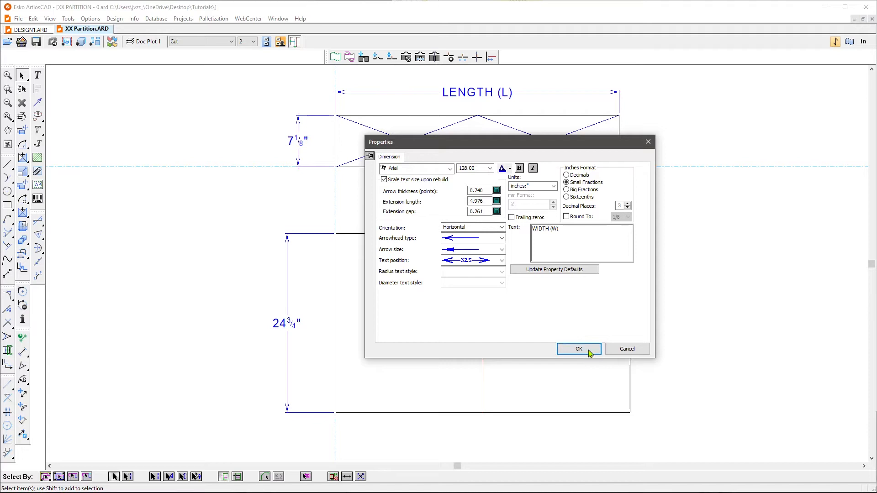
click(583, 349)
Step: Replace the lower panel's height dimension text with "DEPTH (D)" and the radius dimension text with "BLEND RADIUS"
double_click(292, 328)
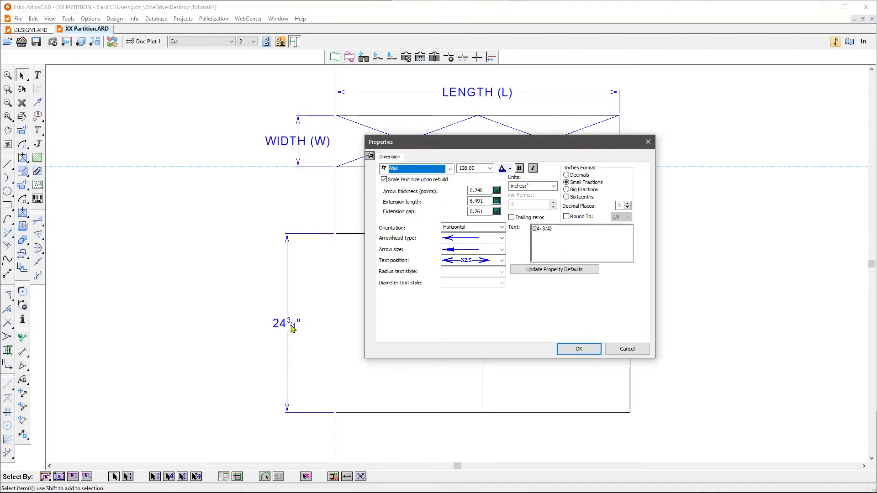
double_click(591, 230)
text(DEPT)
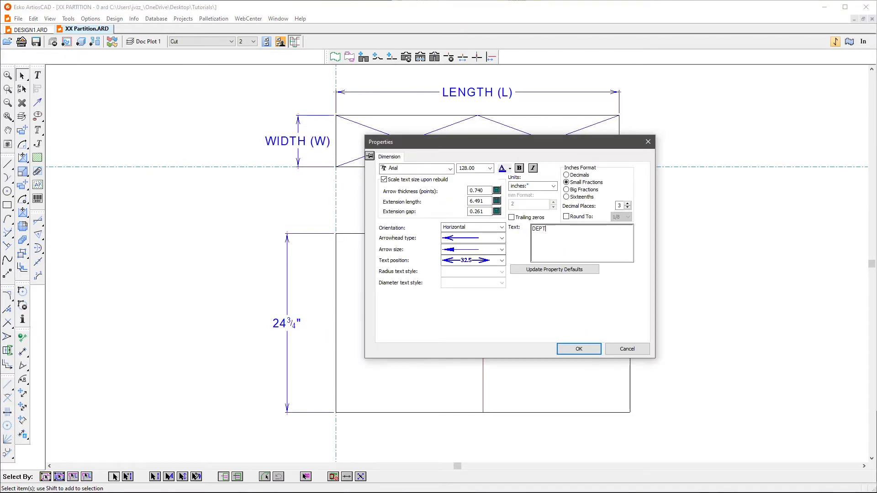
text(H (D))
click(578, 350)
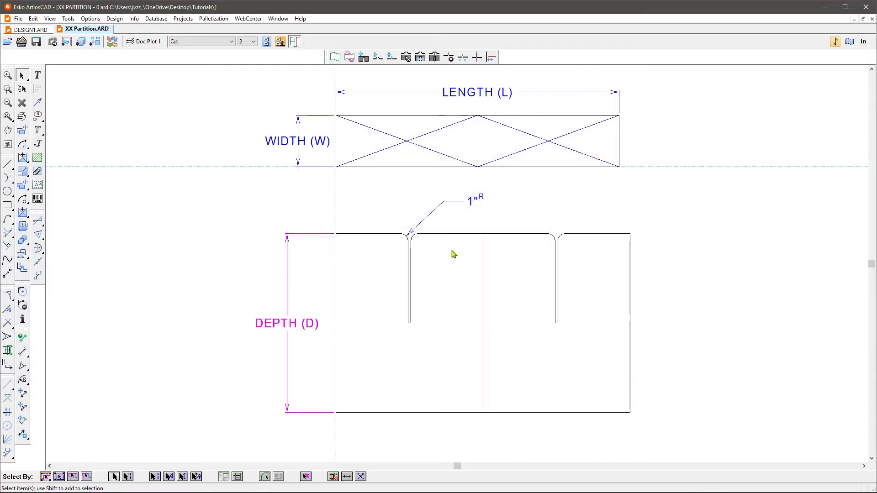
double_click(479, 201)
double_click(535, 228)
text(BLEND RADIUS)
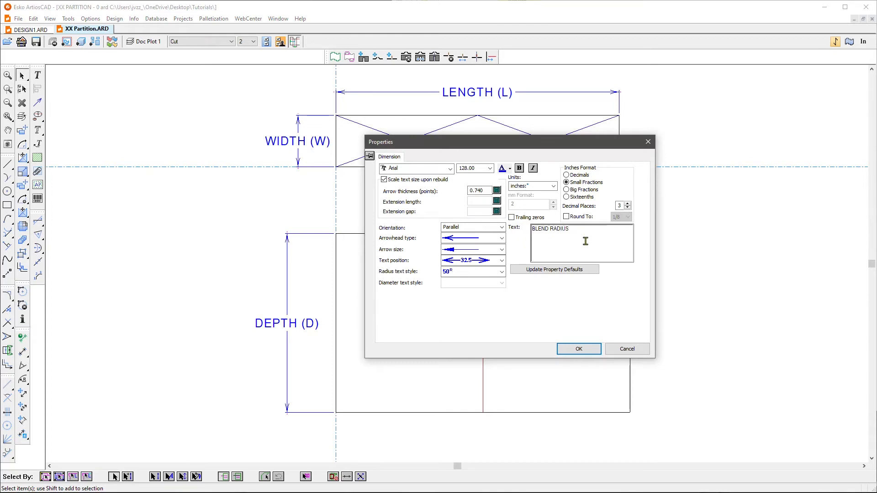
click(577, 350)
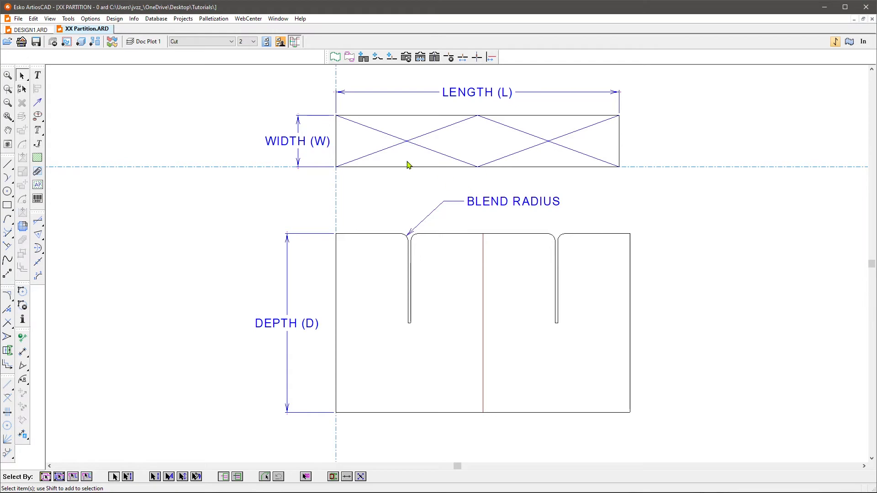
Step: Make Main Design the active layer, with Doc Plot 1 hidden and the Dimensions layer shown
click(144, 41)
click(175, 78)
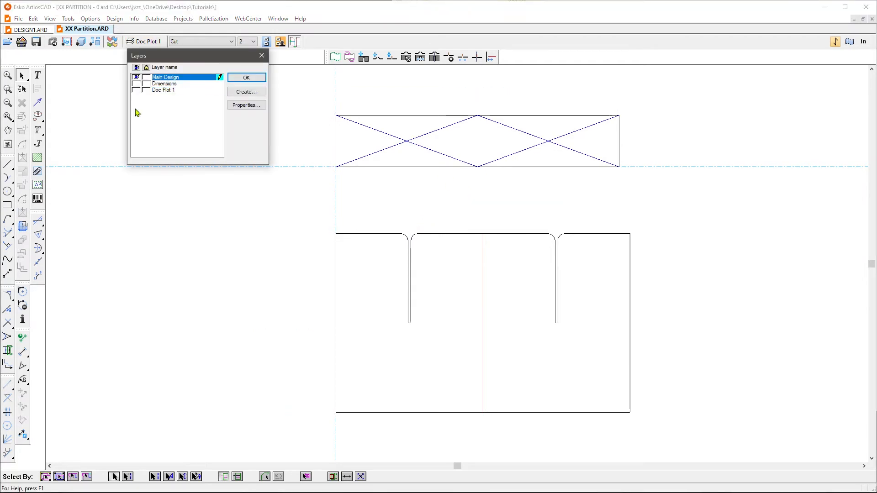
click(136, 84)
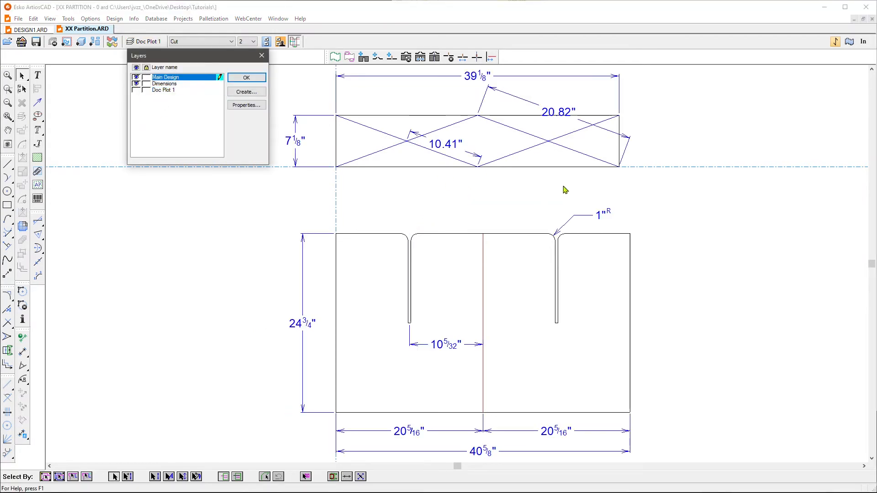
click(247, 78)
Step: Move the upper rectangle with its diagonals and dimensions to a new Annotation-class layer named "Top View", accepting the line type mismatch
drag(262, 185, 832, 65)
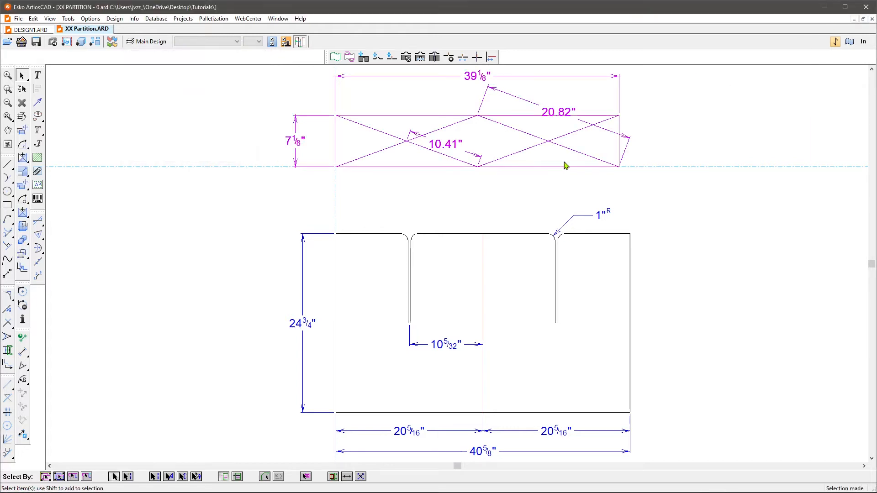
click(709, 148)
mouse_move(657, 206)
mouse_down()
mouse_move(229, 104)
mouse_move(213, 77)
mouse_up()
key(ctrl+m)
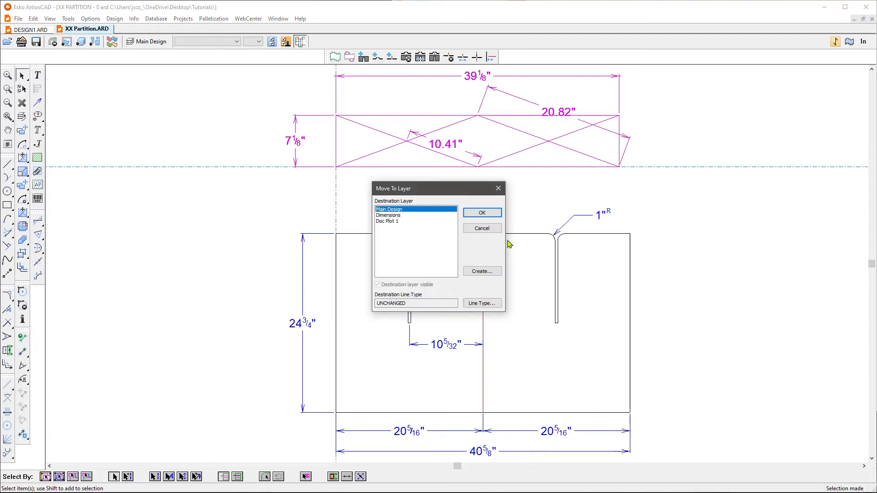
click(483, 271)
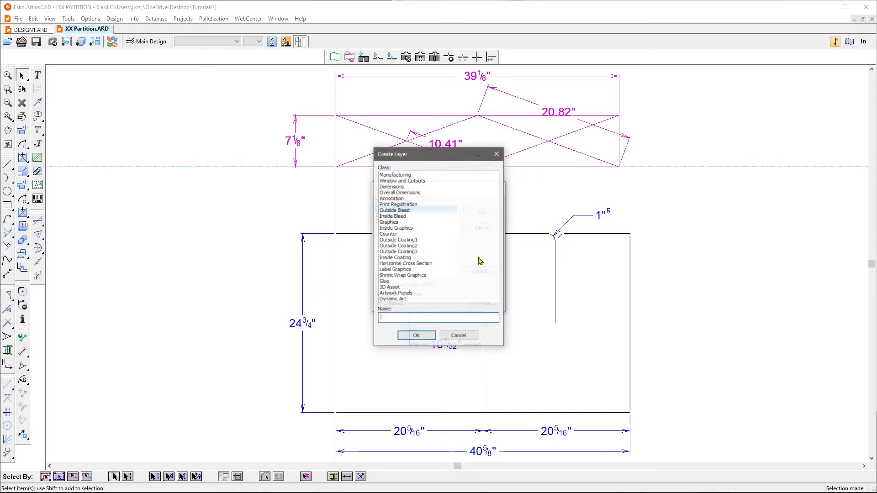
click(397, 199)
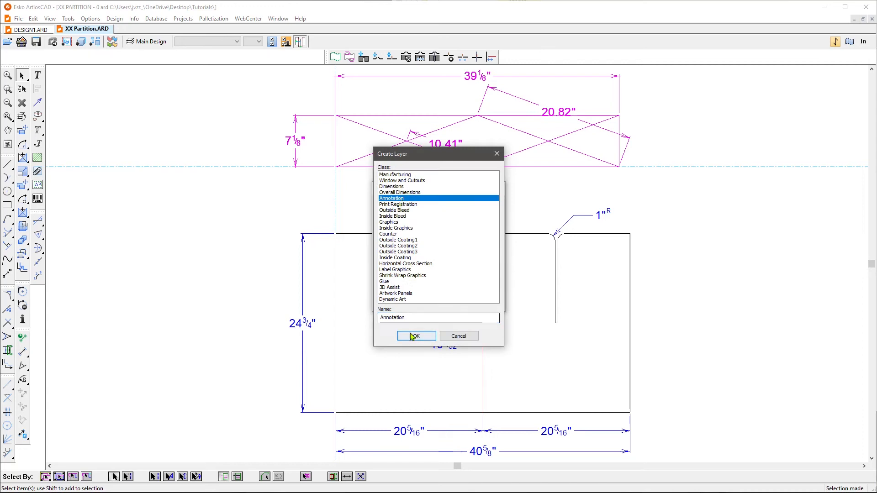
drag(411, 319, 336, 315)
text(Top View)
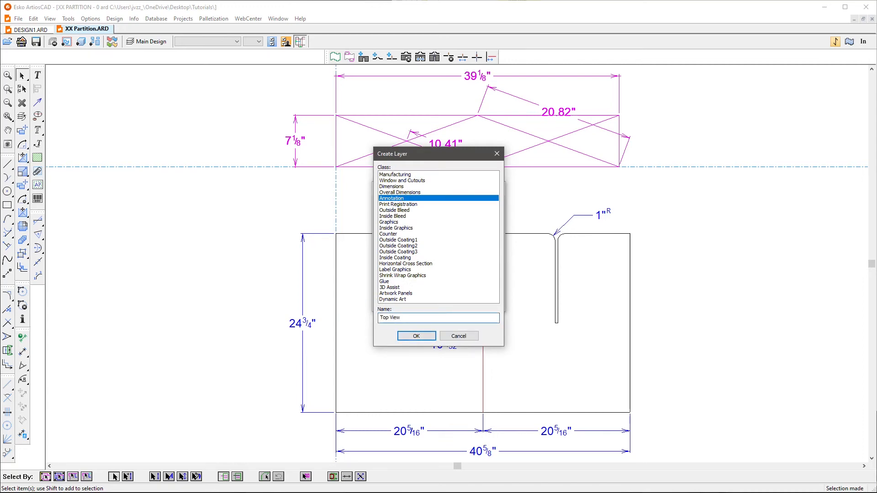
click(416, 336)
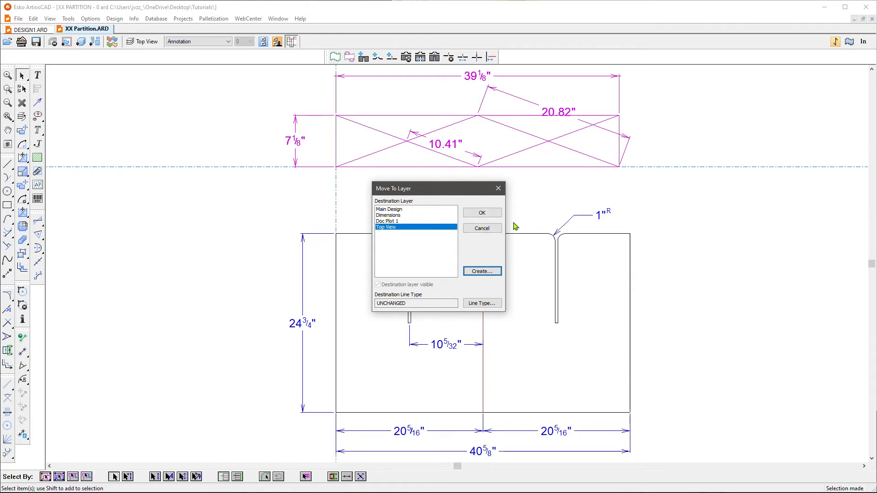
click(484, 213)
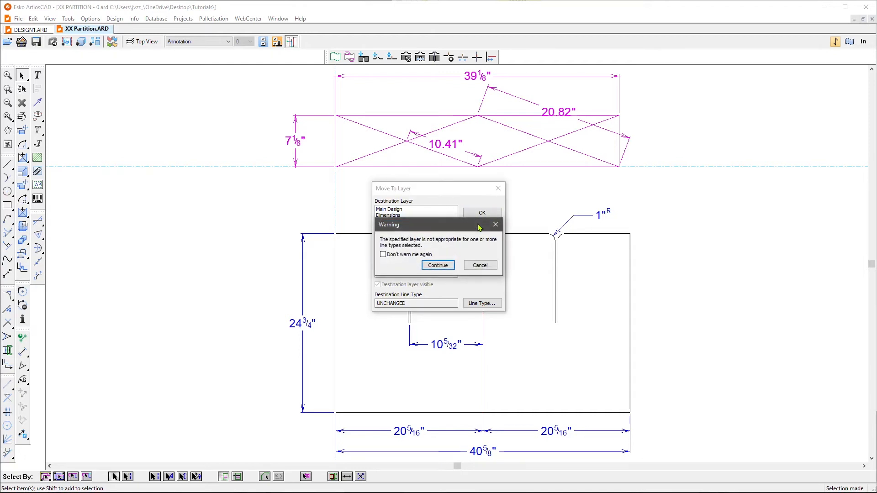
click(438, 266)
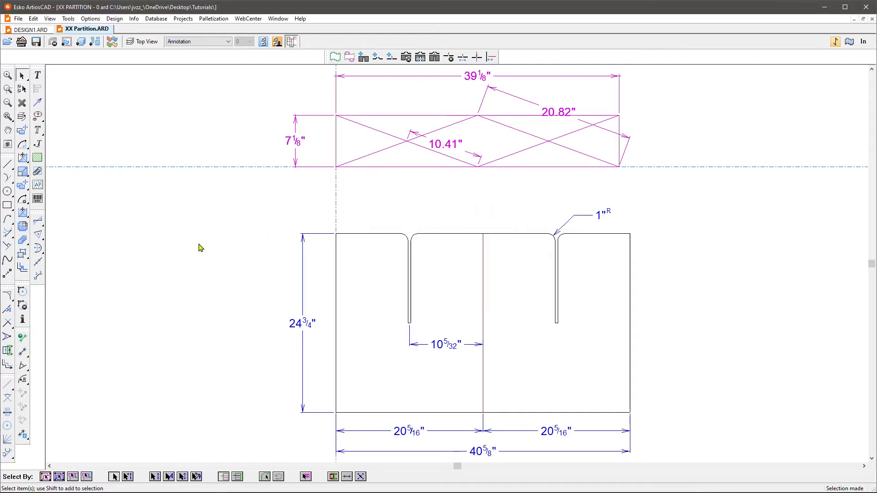
Step: Make Main Design the active layer and hide the Top View layer
click(140, 42)
click(165, 77)
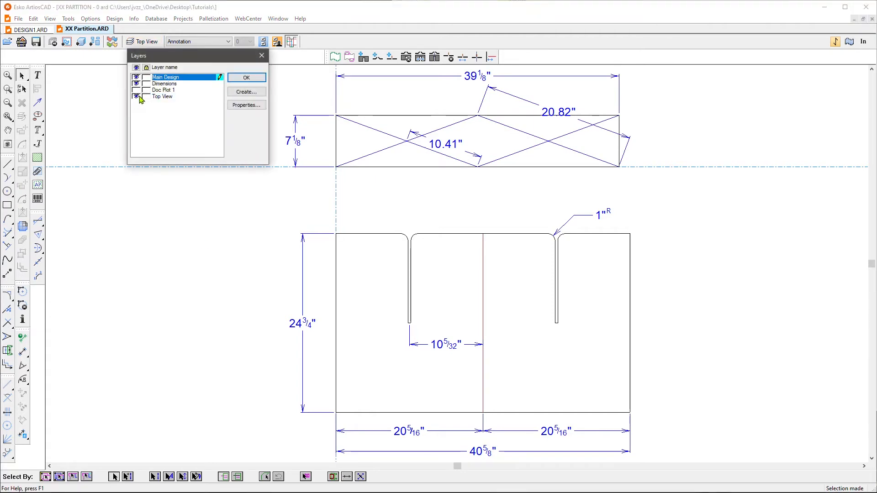
click(136, 97)
click(250, 80)
Step: Check the display's dimensions in the reference picture and rebuild the design with depth D set to 23+3/4
key(Home)
key(ctrl+r)
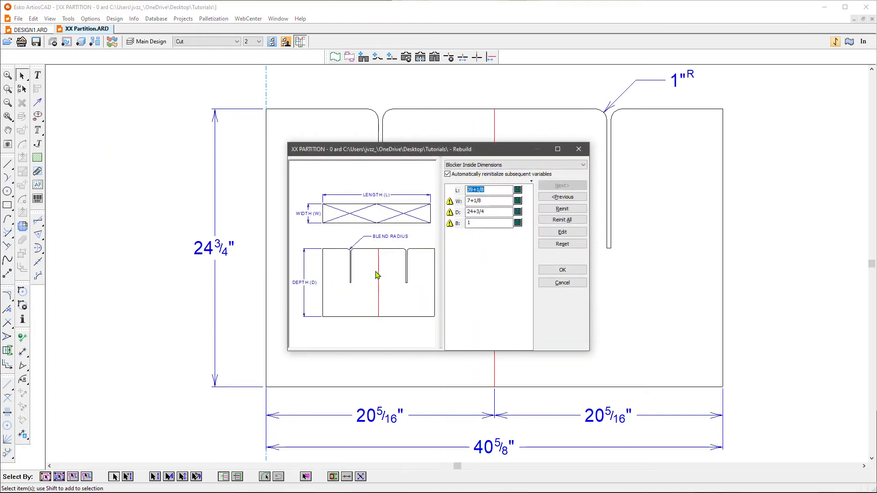
click(497, 222)
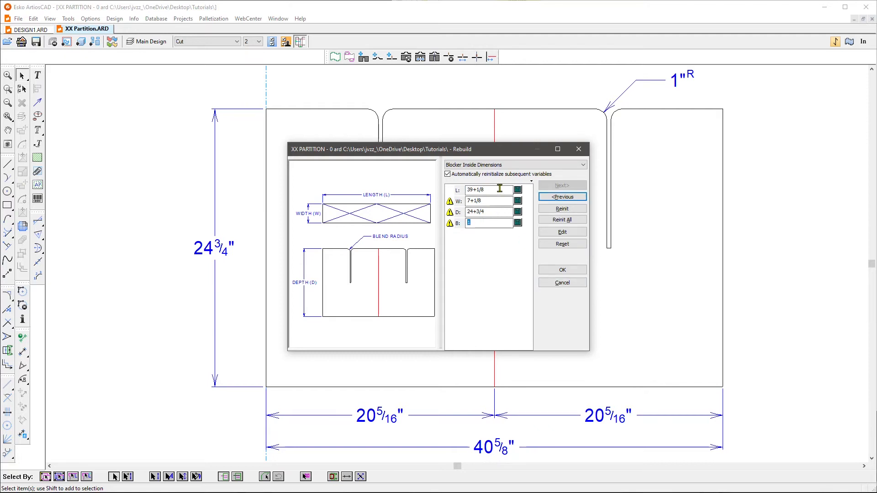
key(alt+Tab)
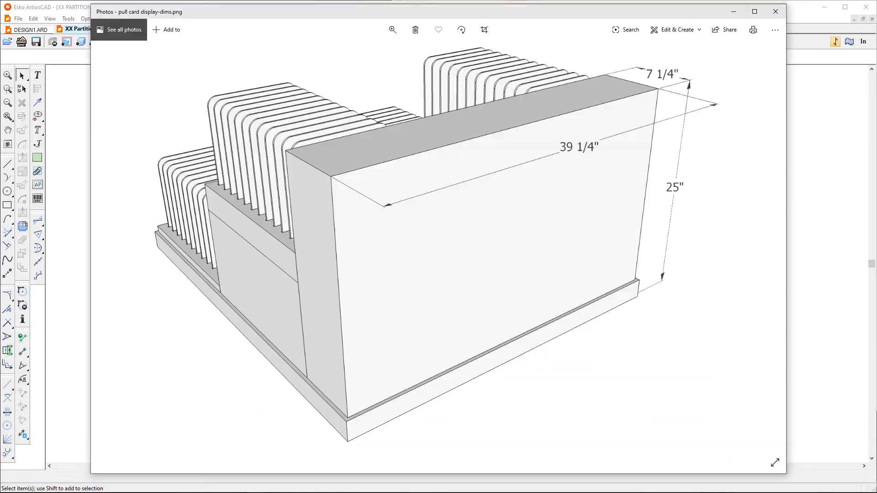
click(804, 15)
click(486, 212)
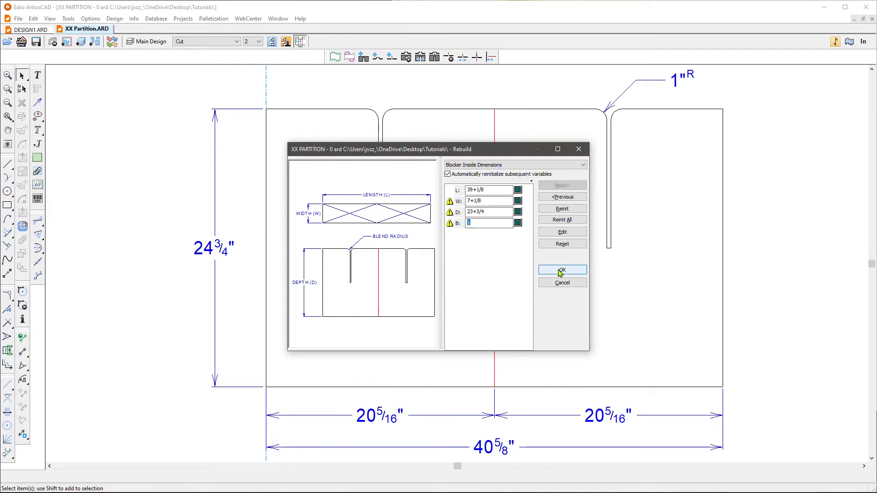
click(562, 271)
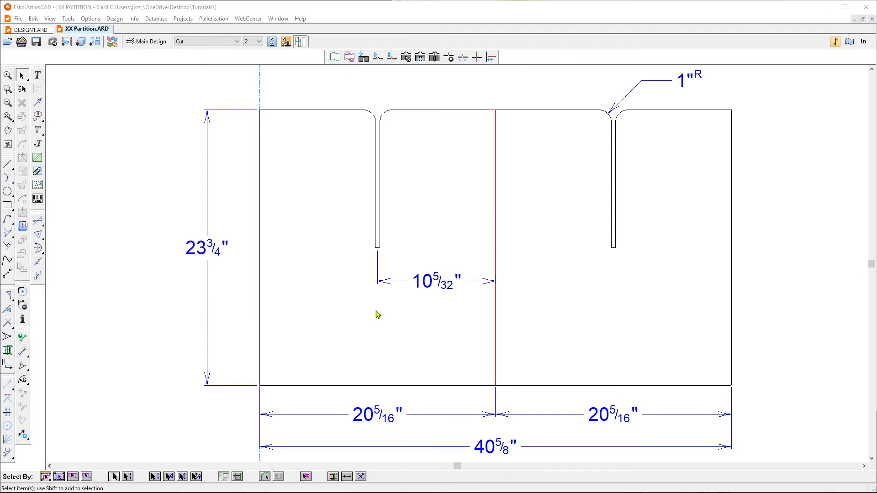
click(142, 42)
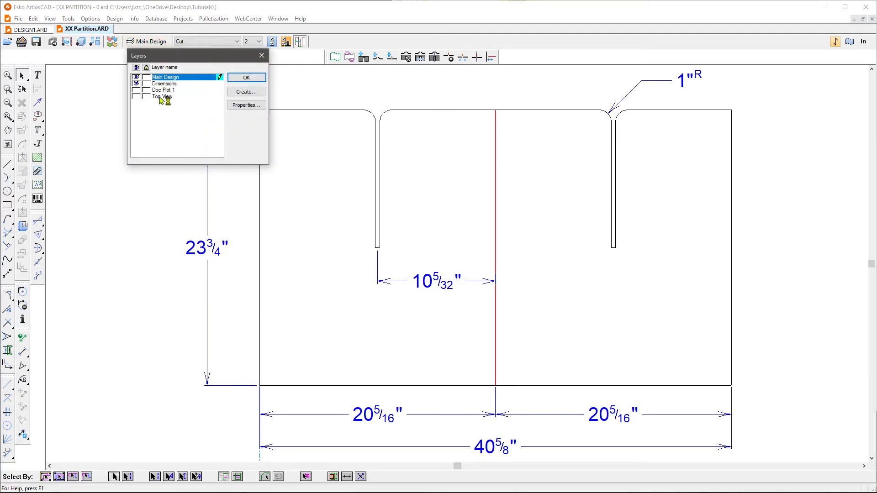
click(248, 77)
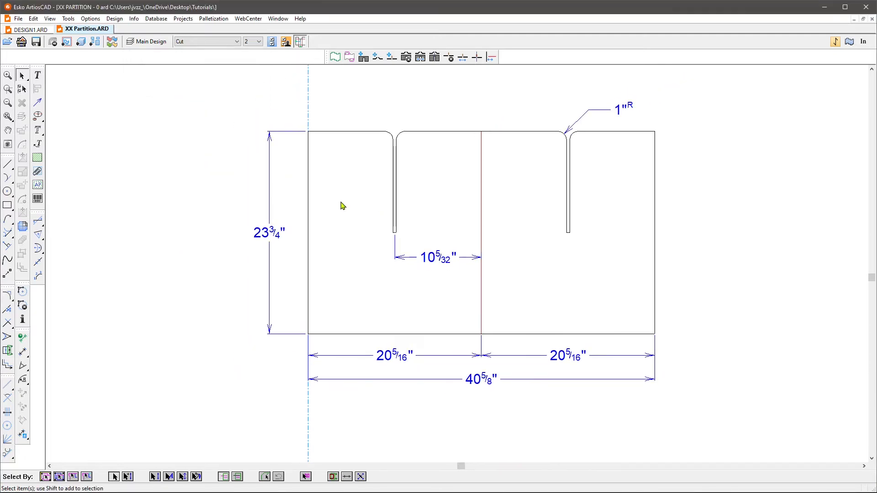
Step: Mirror-copy the panel with its height and overall width dimensions across its right edge, leaving out the half-width, slot spacing and radius dimensions
mouse_move(176, 102)
mouse_down()
mouse_move(647, 452)
mouse_move(639, 423)
mouse_up()
shift+drag(367, 346, 591, 362)
shift+click(436, 257)
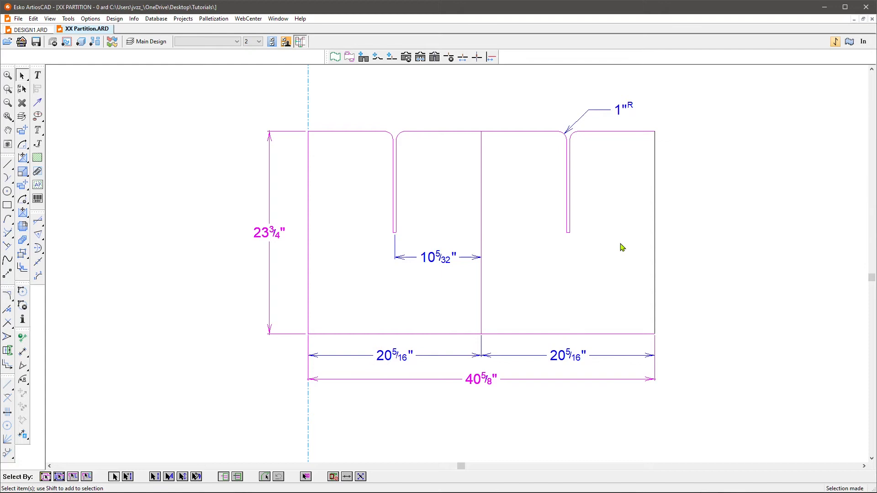
key(m)
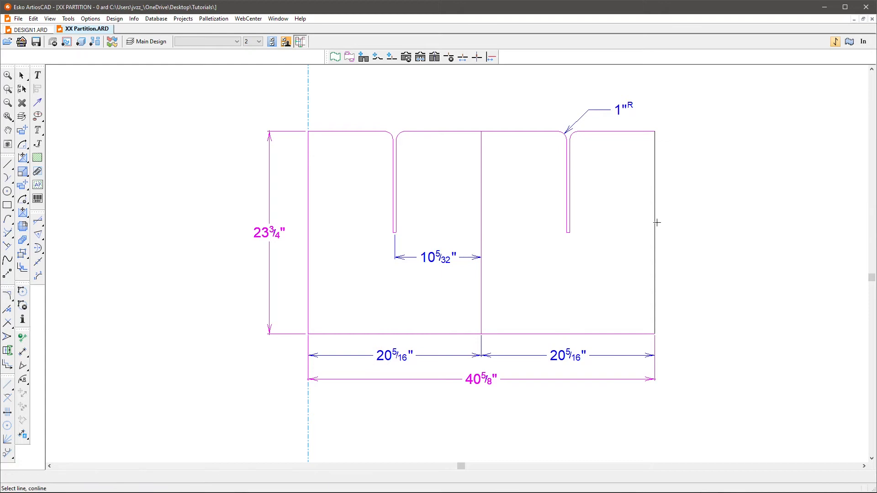
click(656, 223)
scroll(133, 228, down, 2)
click(473, 364)
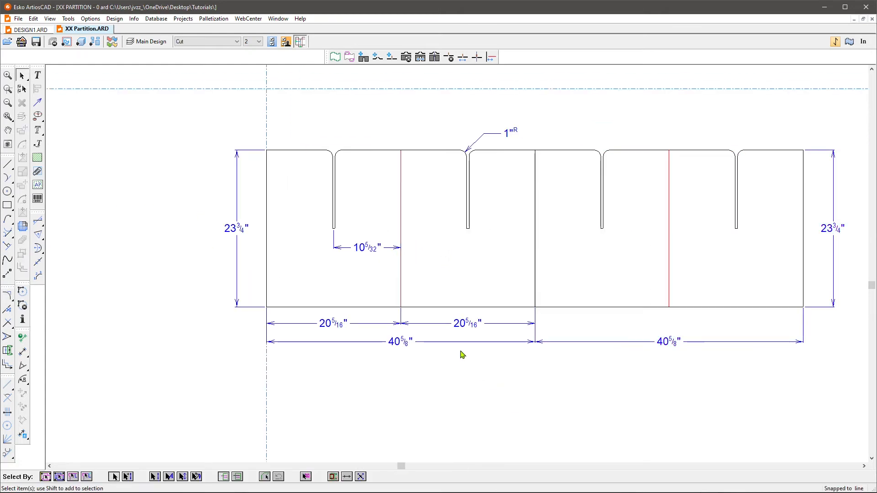
Step: Dimension the total width across both joined panels, below their individual width dimensions
key(d)
click(267, 278)
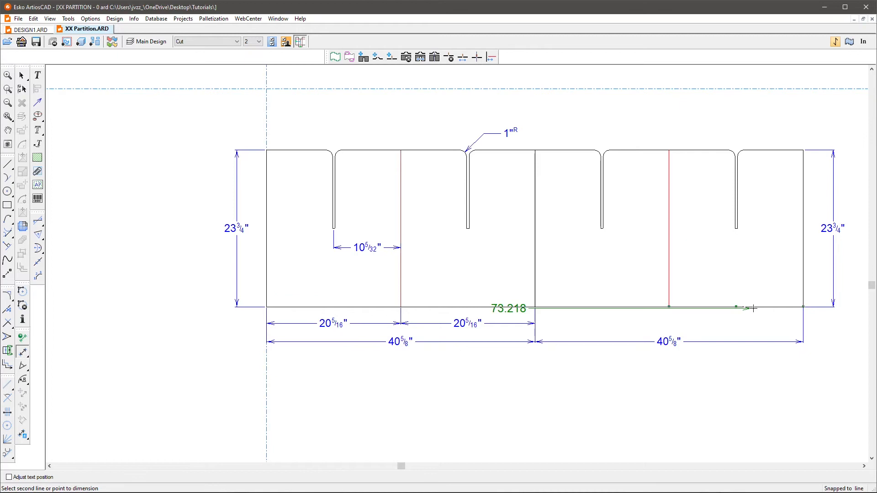
click(803, 279)
click(693, 371)
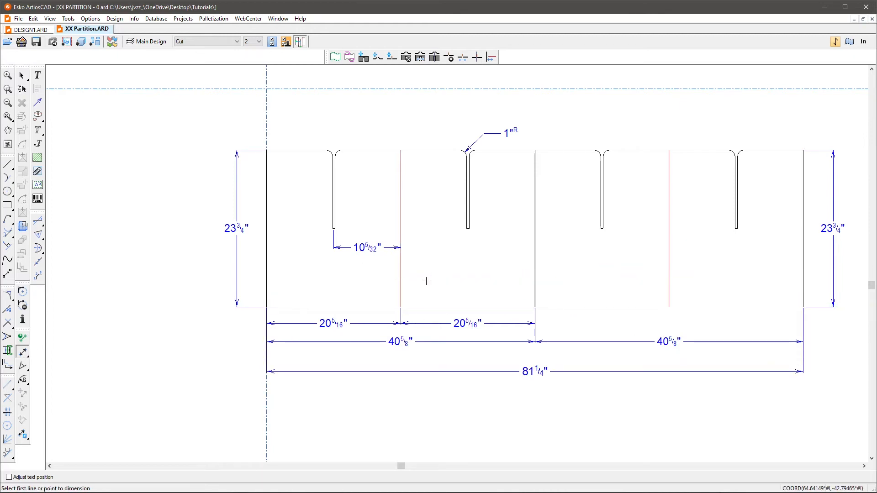
Step: Rebuild the design with depth D set to 24+3/4
key(ctrl+0)
key(ctrl+r)
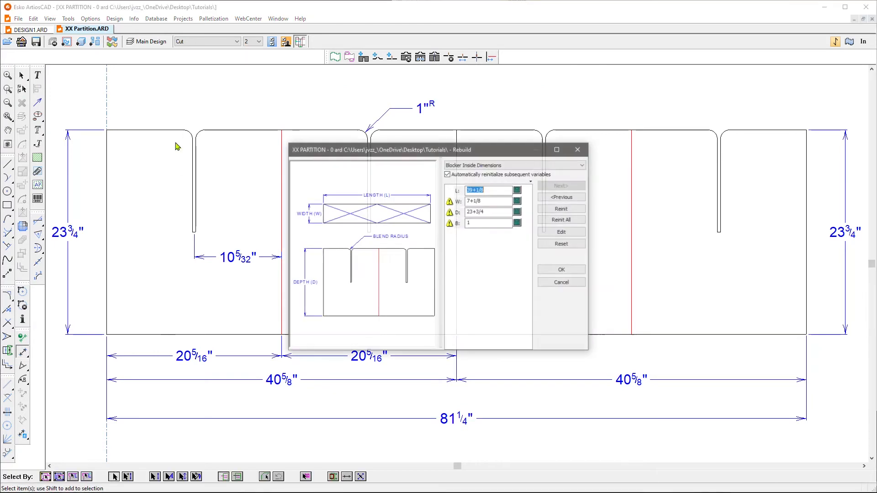
click(490, 209)
double_click(491, 208)
text(24)
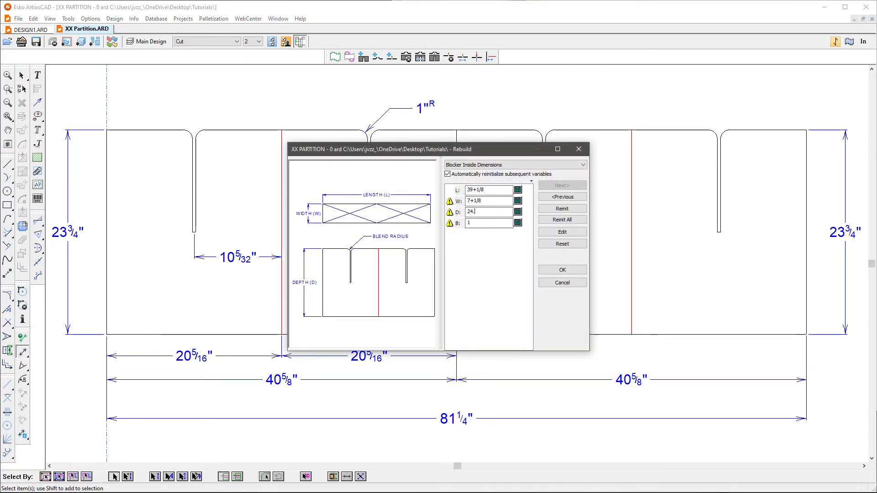
text(+3/4)
key(Tab)
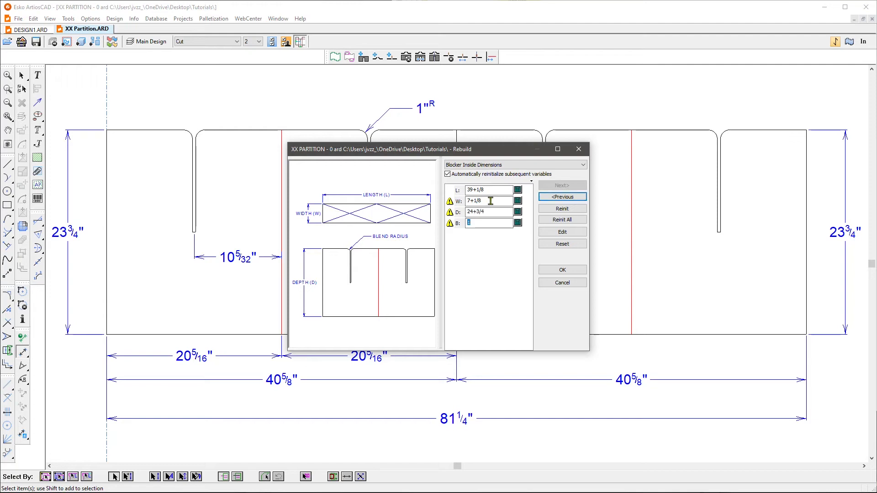
click(559, 271)
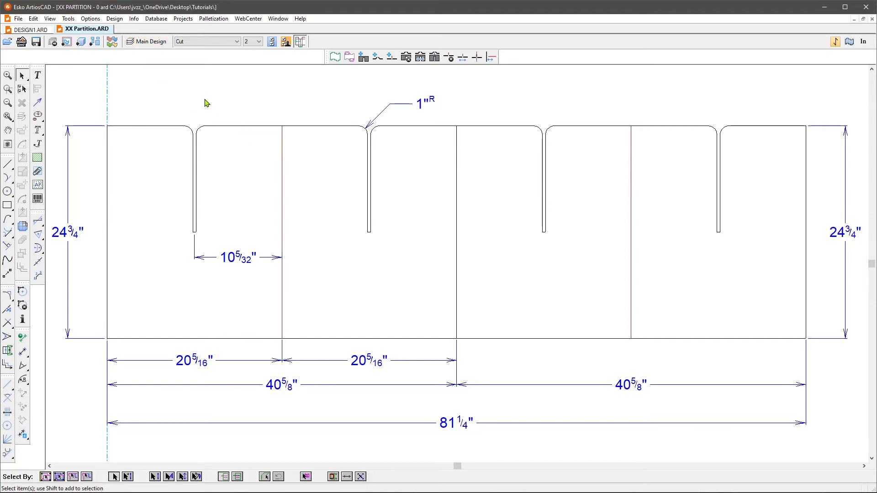
Step: Save the design to the Desktop as XX PARTITION.ARD
key(ctrl+shift+s)
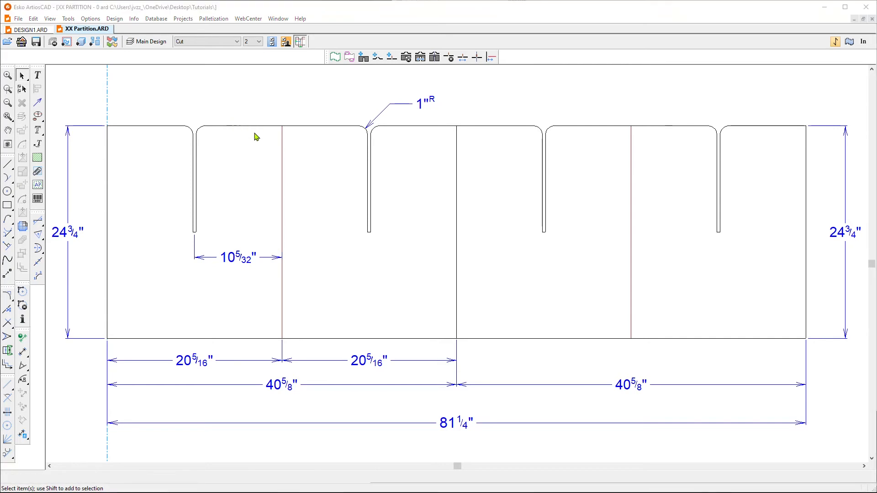
click(406, 223)
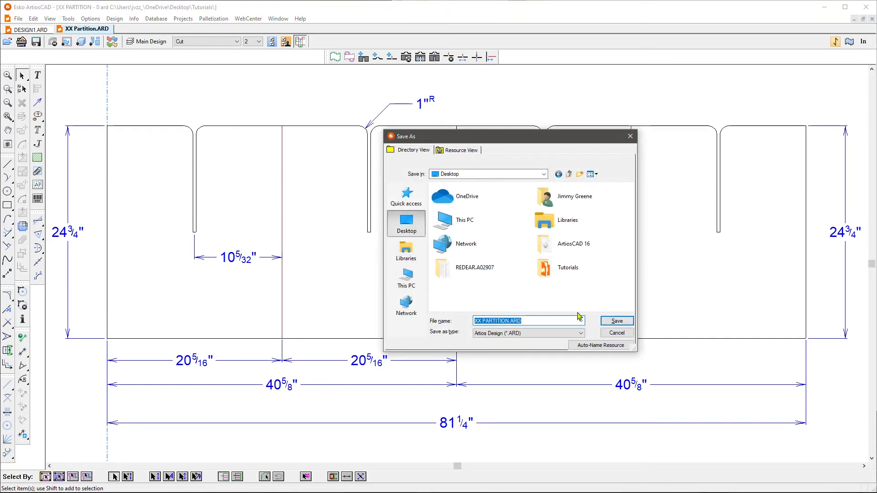
click(624, 326)
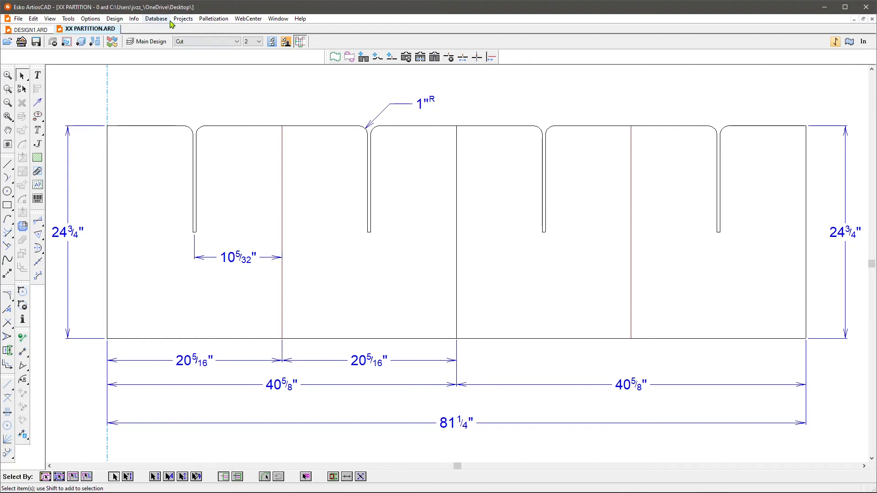
Step: Add a data entry named "XX-Partition Support" to the JCG folder of the style catalog in the user defaults
click(122, 21)
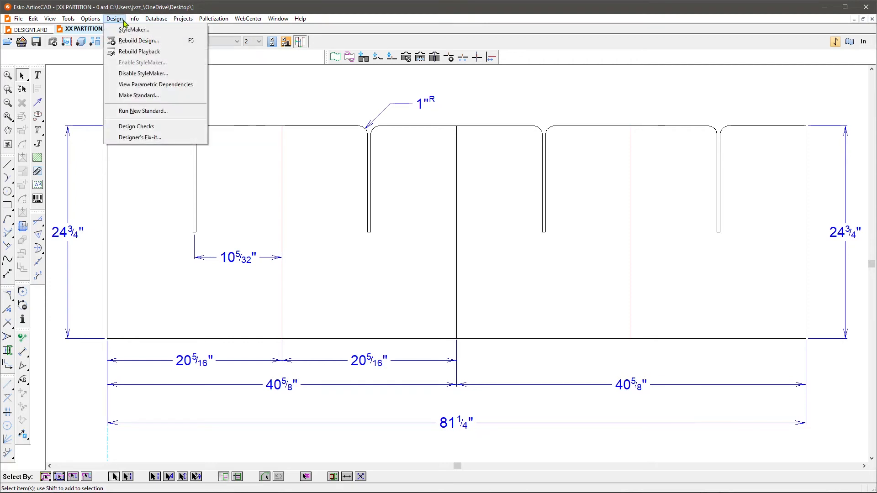
mouse_move(90, 19)
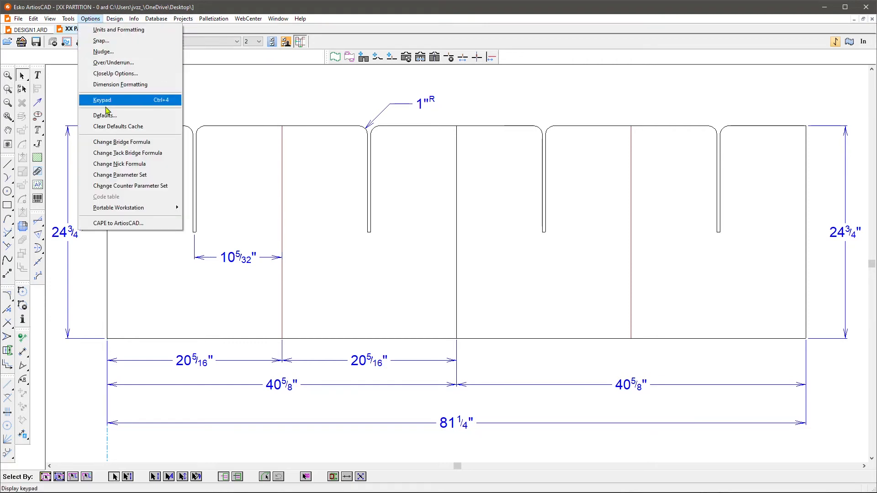
click(116, 117)
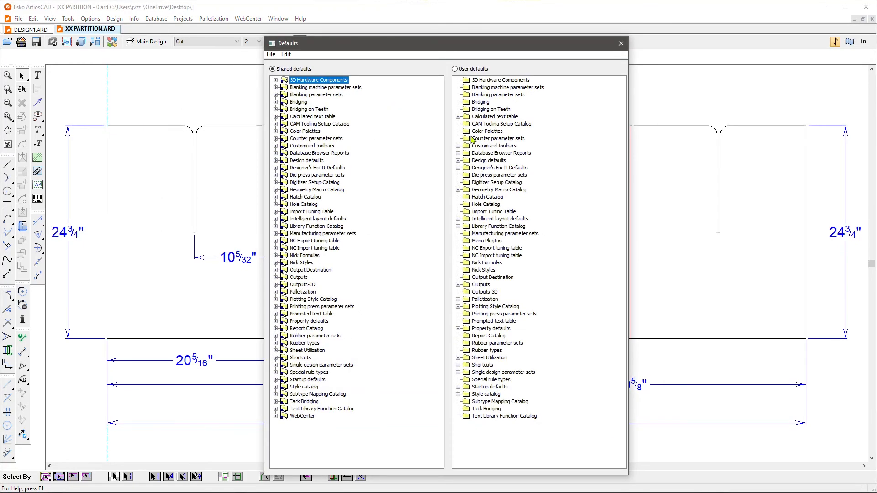
click(474, 68)
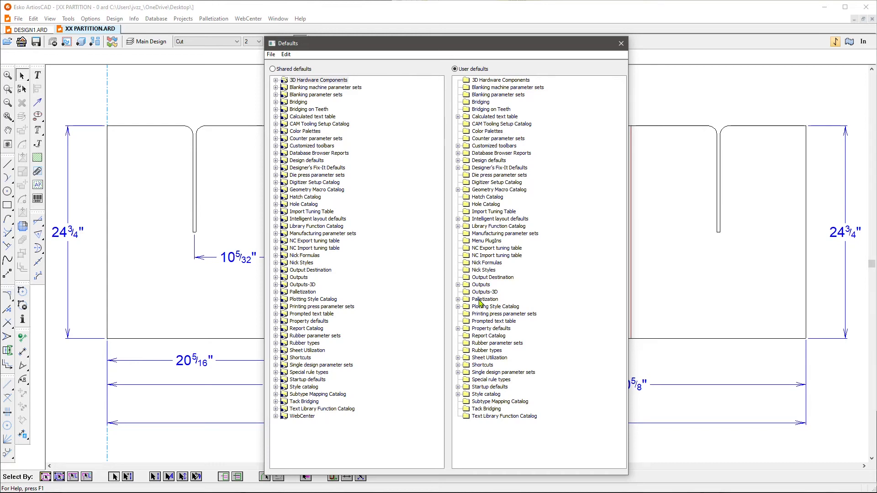
click(458, 394)
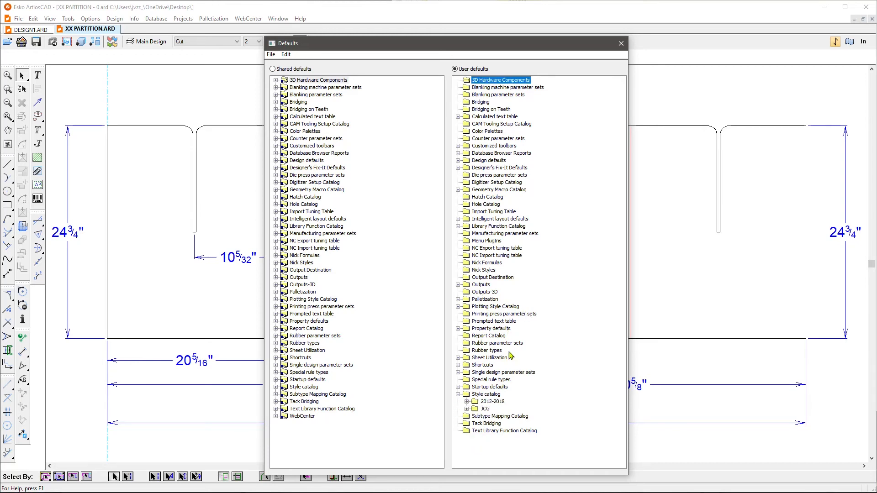
click(476, 409)
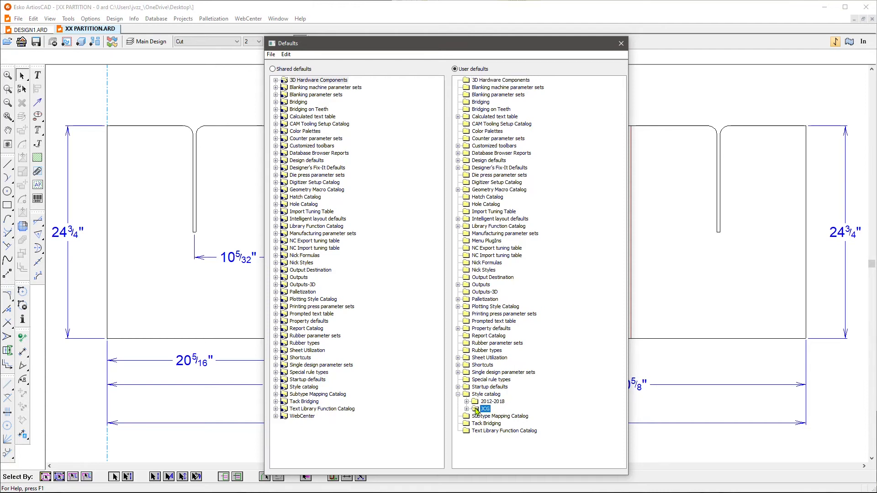
right_click(476, 411)
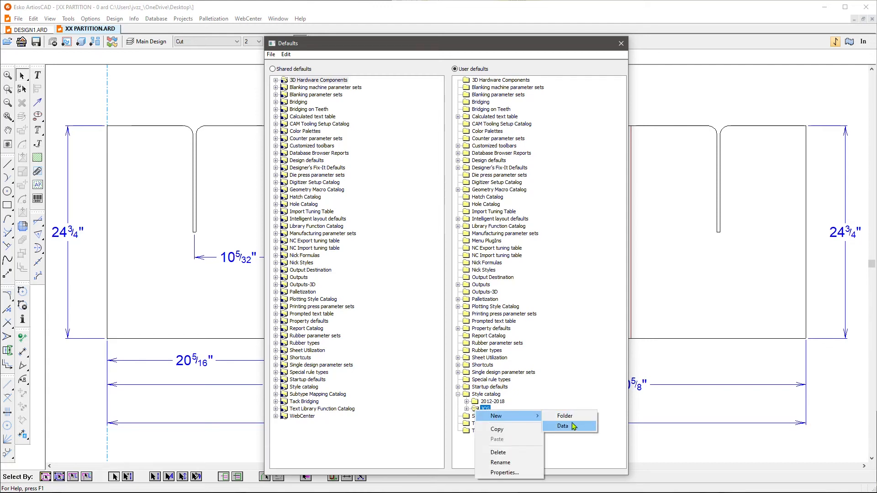
click(563, 426)
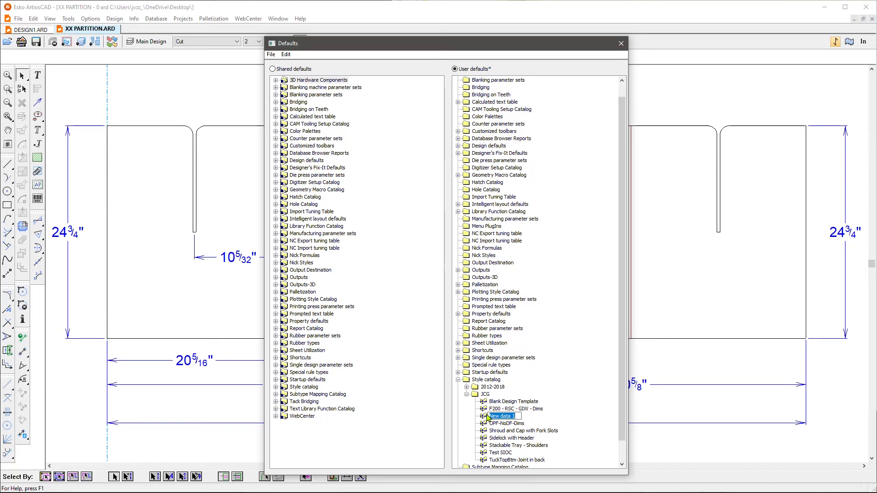
text(XX-Partition Support)
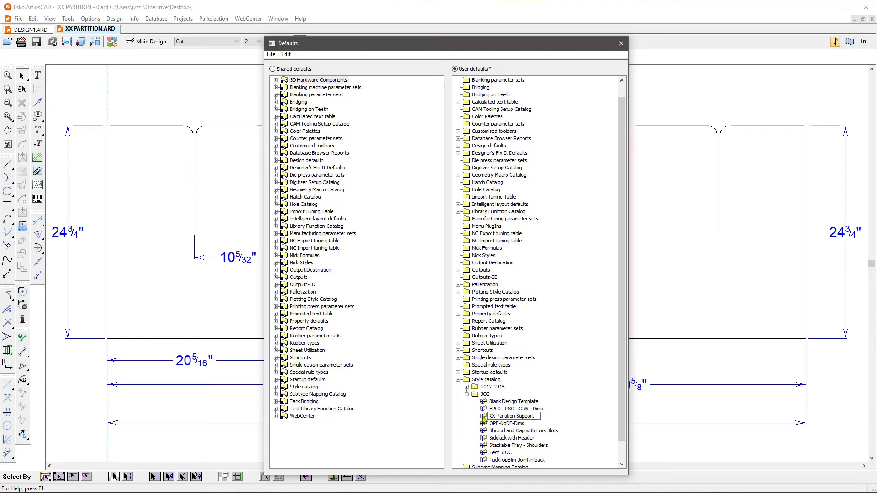
key(Return)
Step: Link the XX-Partition Support entry to XX PARTITION.ARD on the Desktop, with ArtiosCAD as its standard type
double_click(483, 417)
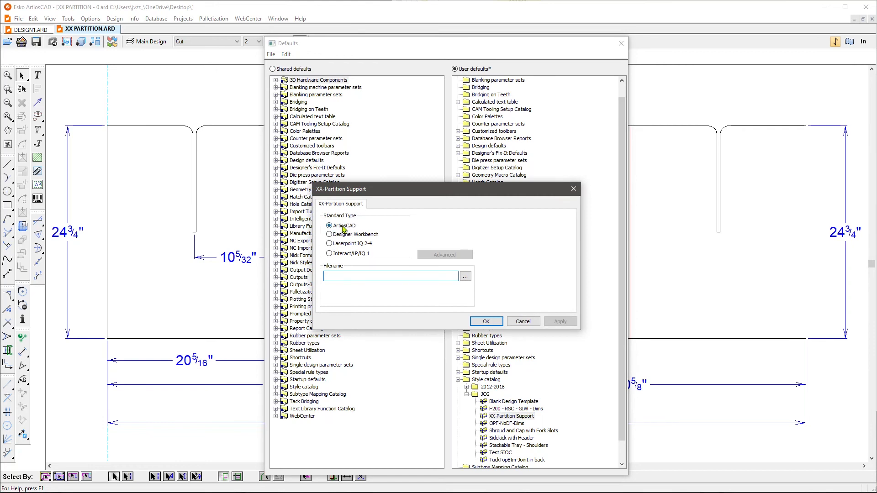
click(465, 277)
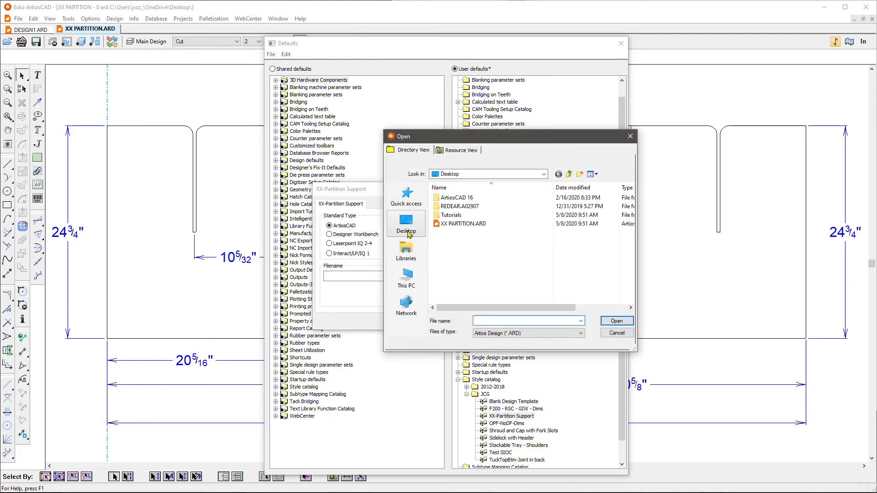
click(407, 224)
double_click(478, 297)
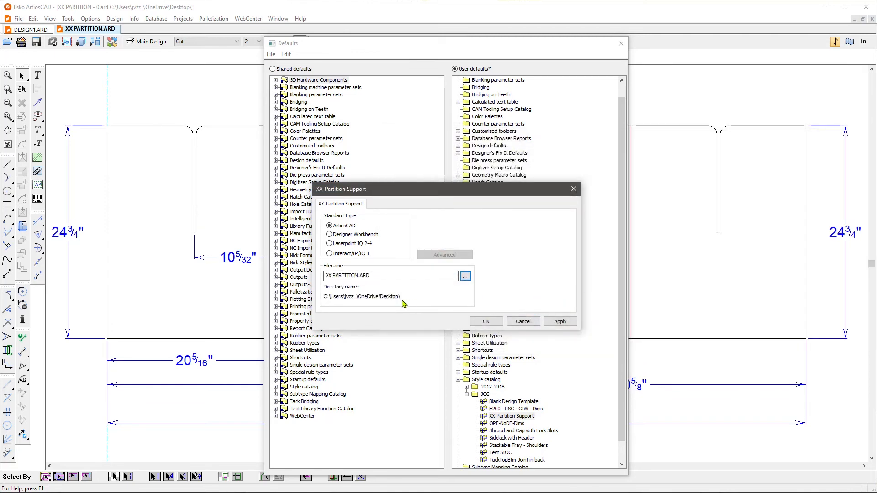
click(560, 322)
click(501, 324)
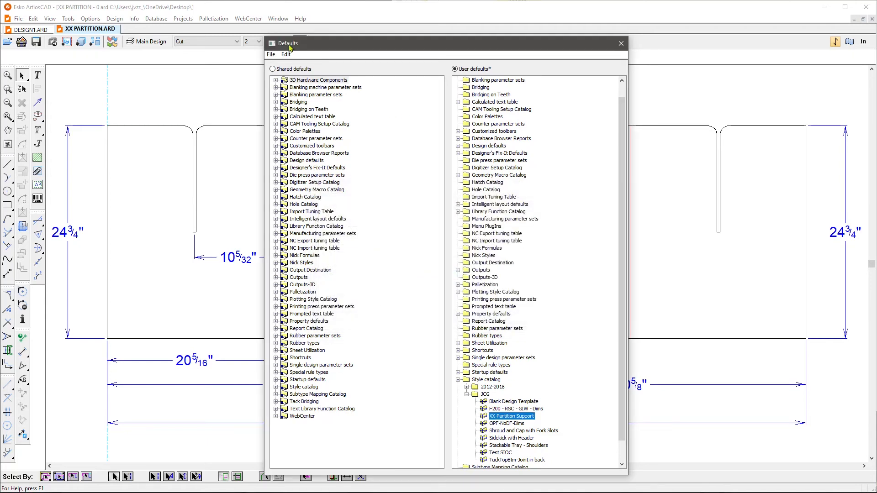
Step: Save the user defaults, overwriting the existing ones
click(272, 55)
click(280, 90)
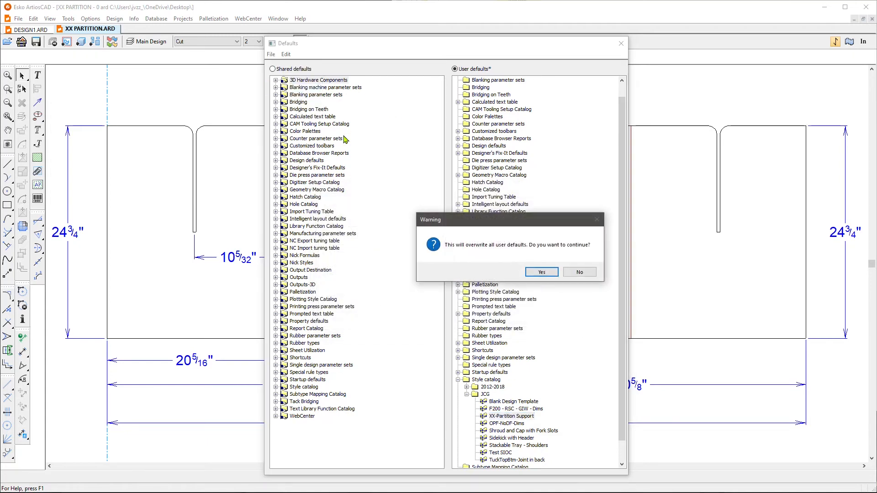
click(533, 272)
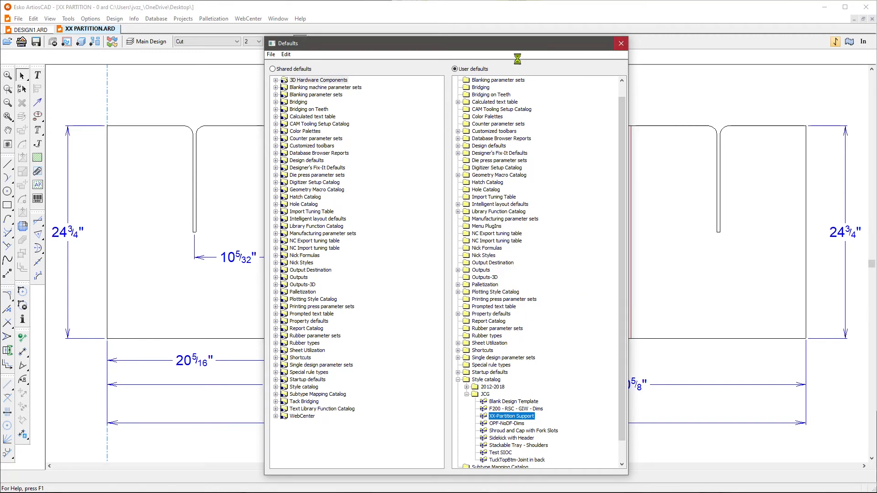
Step: Run the XX-Partition Support standard from the JCG folder of the standards catalog
click(18, 19)
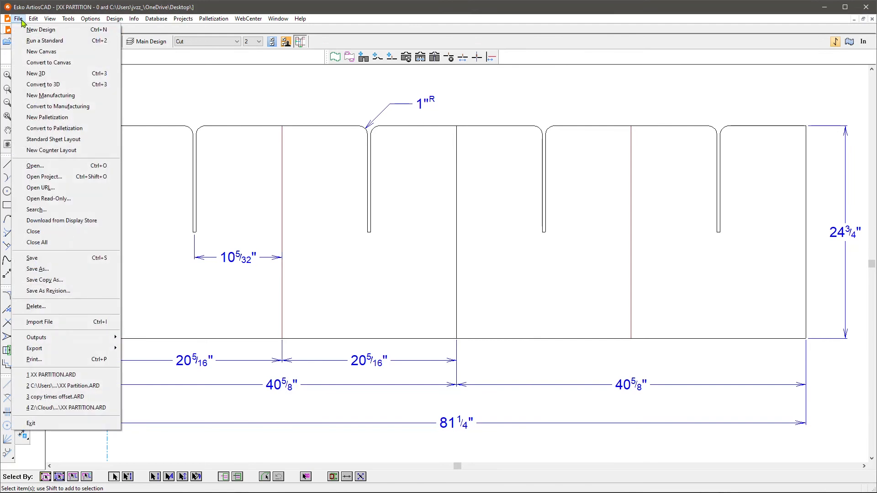
click(36, 40)
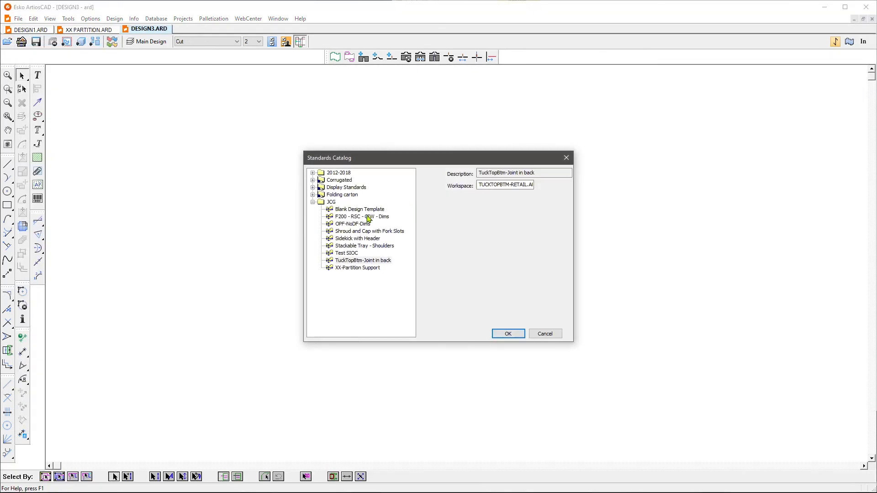
click(346, 268)
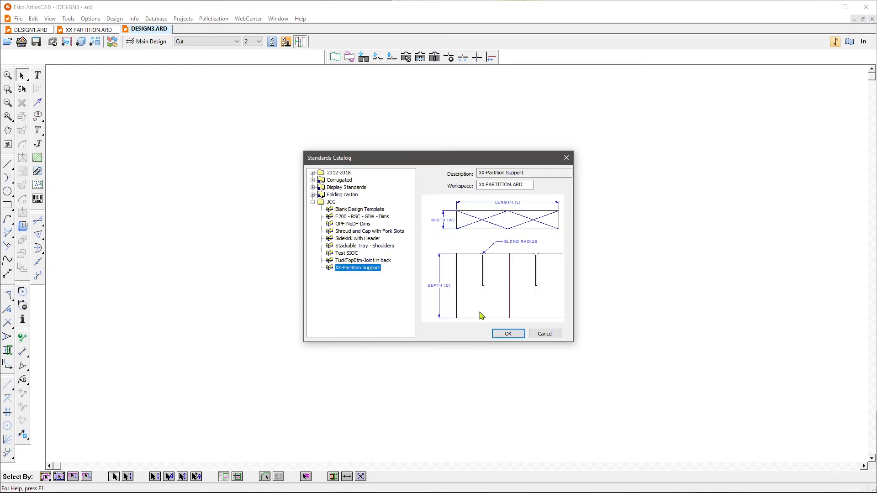
click(519, 334)
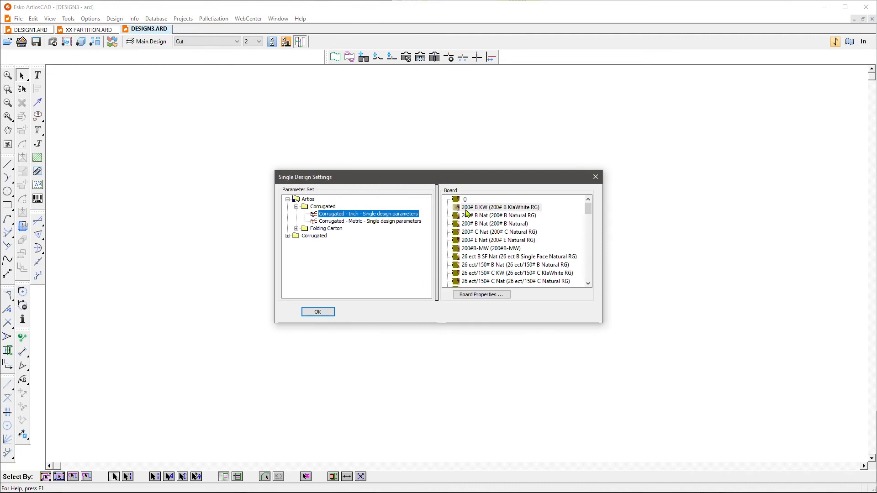
Step: Choose the 32 ect C KW (32 ect C KlaWhite RG) board with the Corrugated - Inch parameter set
scroll(524, 258, down, 4)
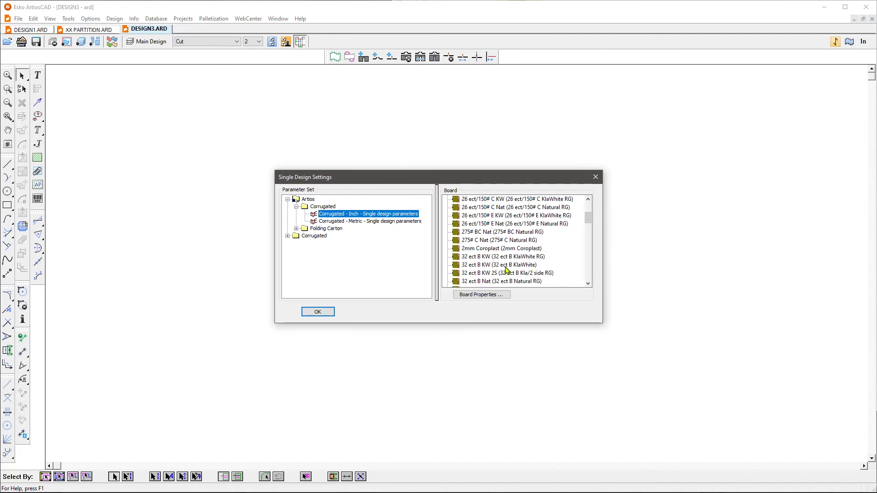
scroll(490, 249, down, 1)
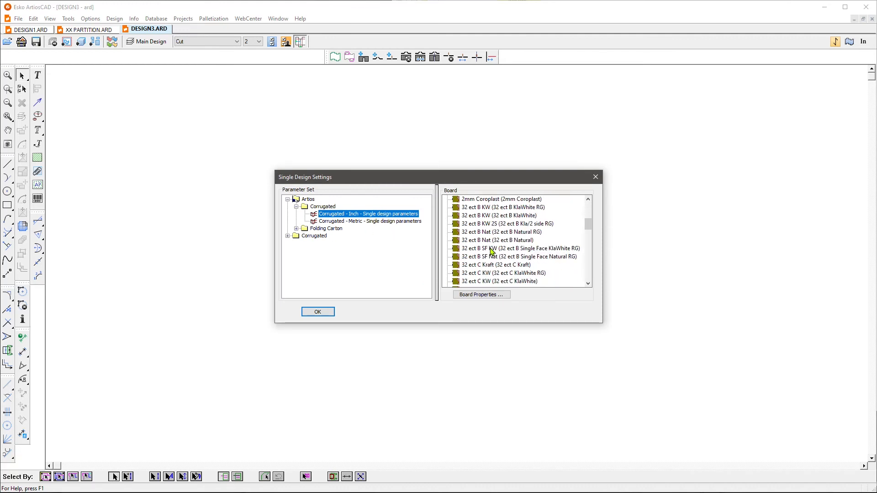
click(480, 272)
click(317, 312)
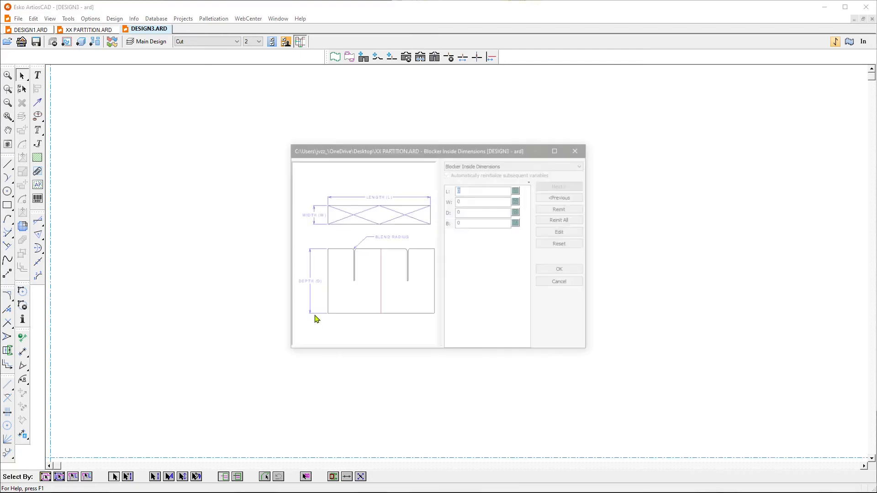
Step: Build the partition with inside dimensions L 16, W 8, D 6 and blend radius B 1+1/2
text(16)
key(Tab)
text(8)
key(Tab)
text(6)
key(Tab)
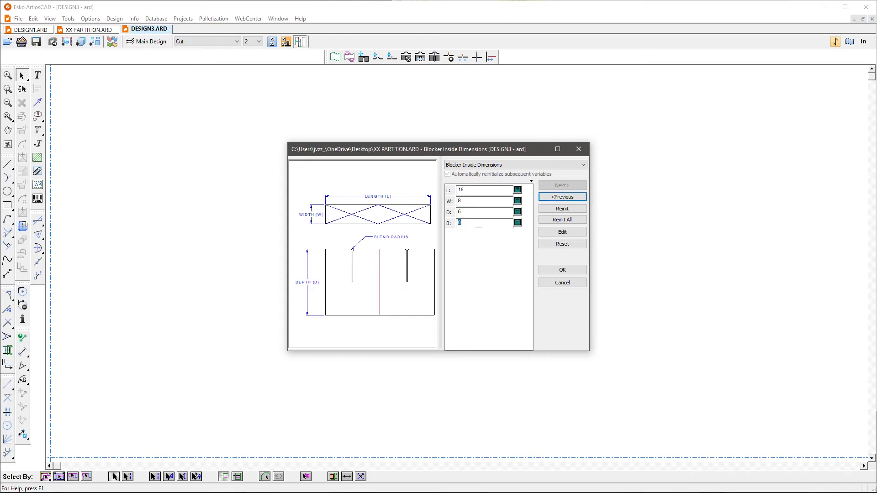
text(1+1/2)
click(563, 270)
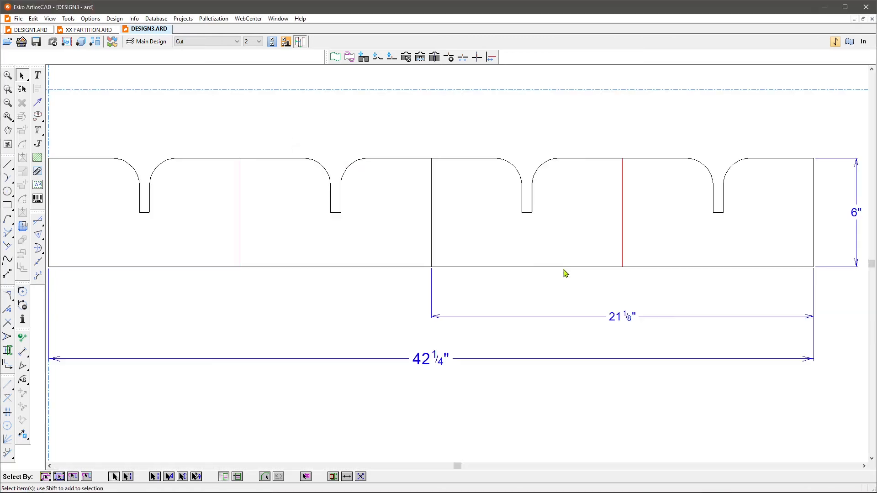
Step: Inspect the dimensions and slot blend curves of the new partition and return to the XX PARTITION.ARD design
scroll(391, 295, down, 2)
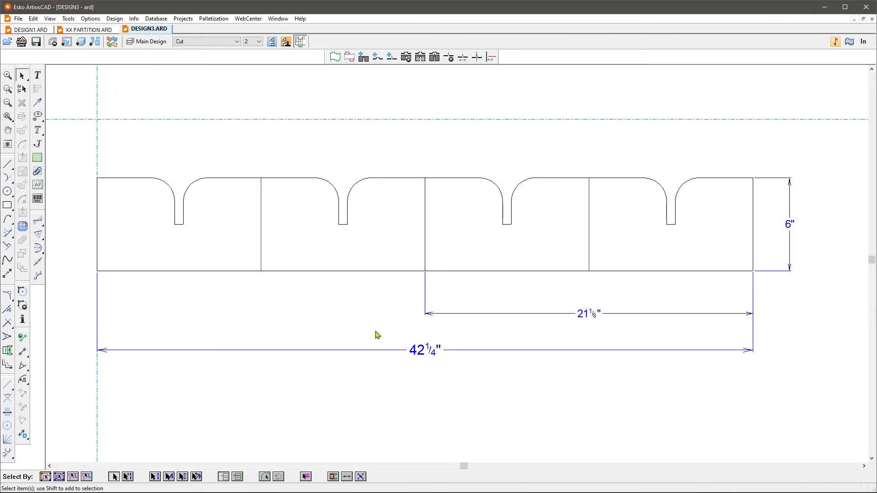
drag(655, 177, 685, 201)
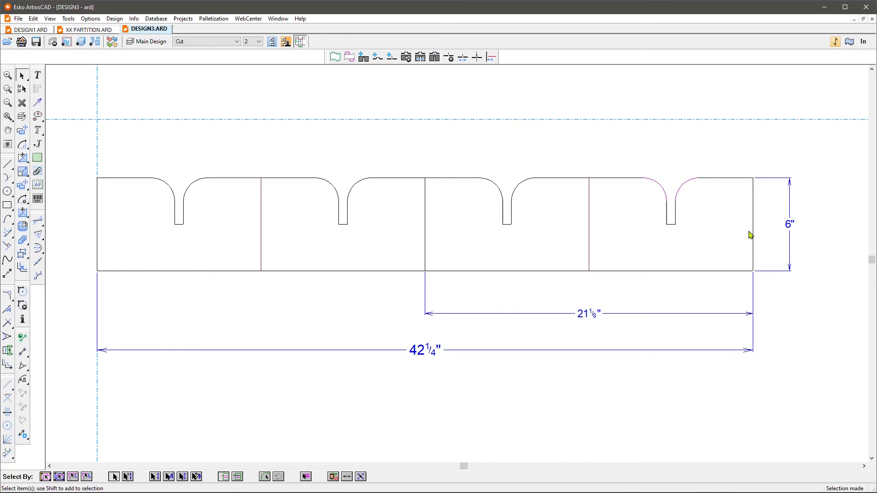
click(707, 231)
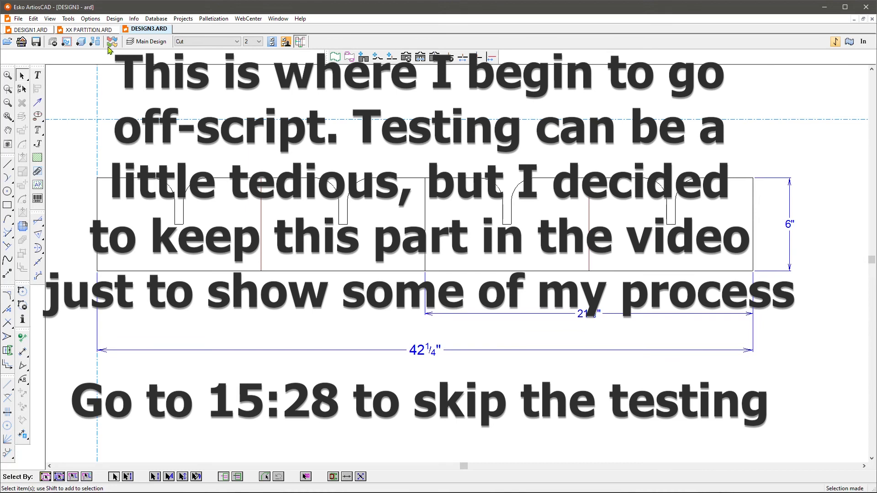
click(94, 29)
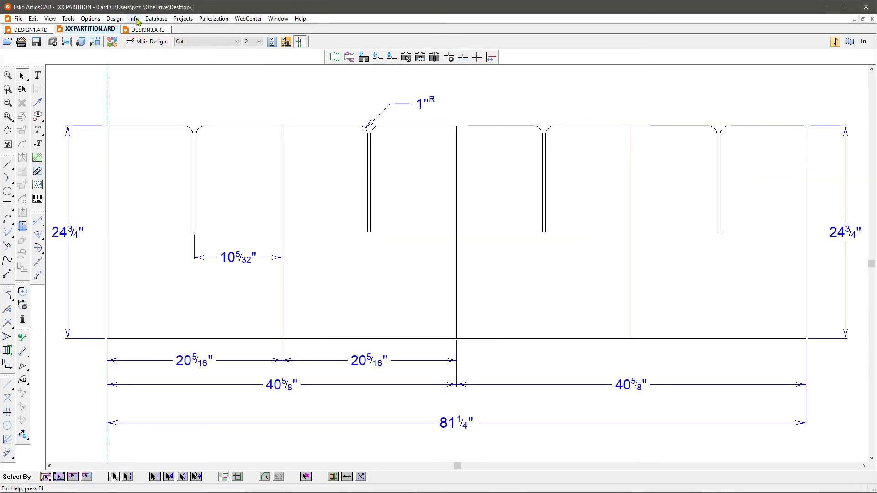
Step: Add the check condition B<(D*.5) to the Blend Radius variable B in the Blocker Inside Dimensions menu of StyleMaker
click(114, 19)
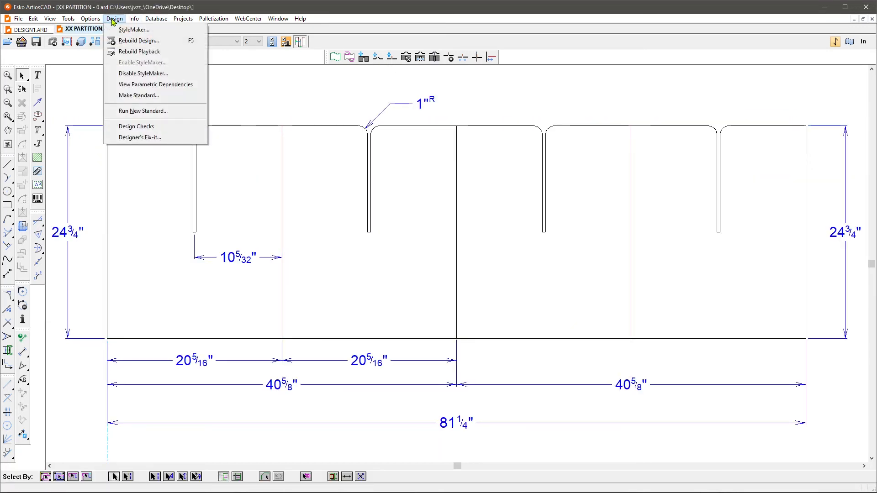
click(134, 30)
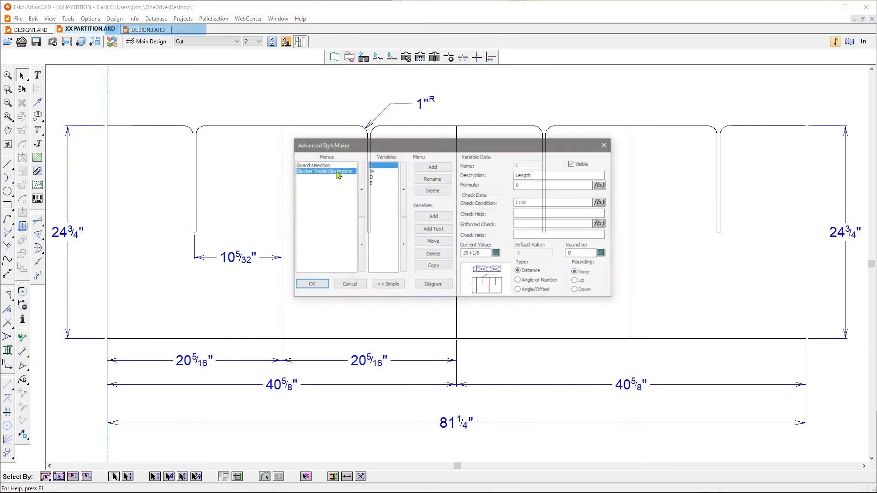
click(378, 183)
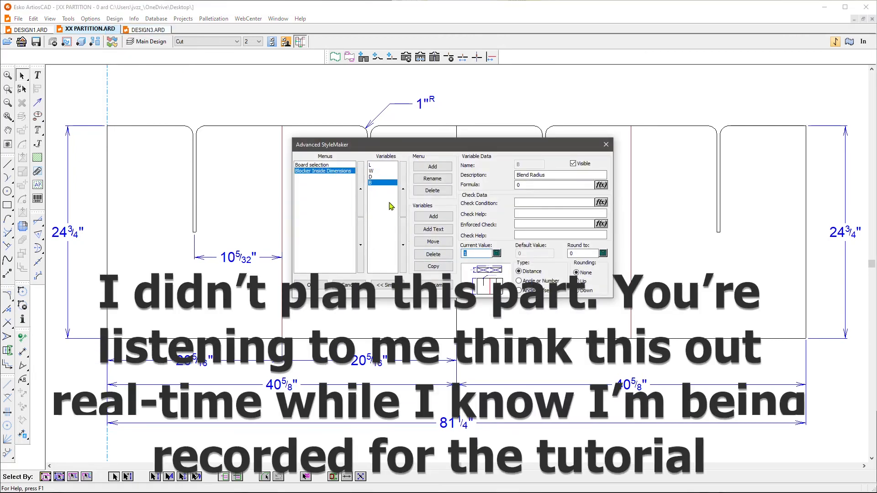
click(382, 178)
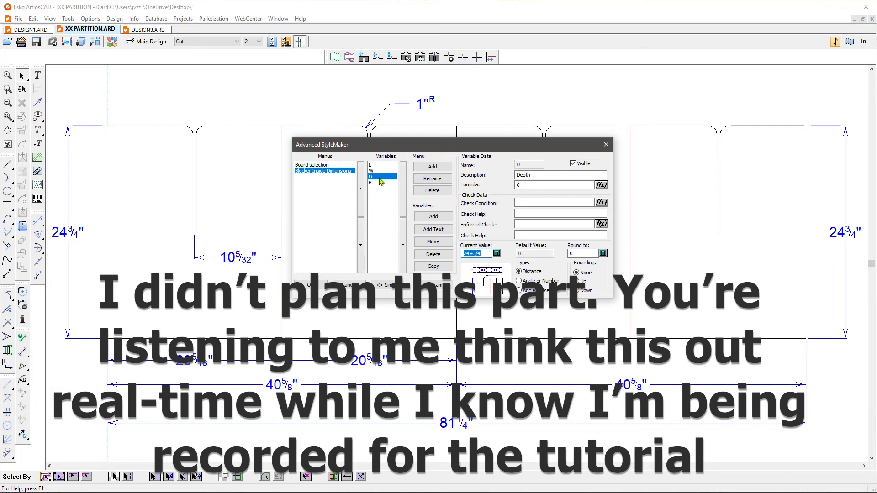
click(381, 183)
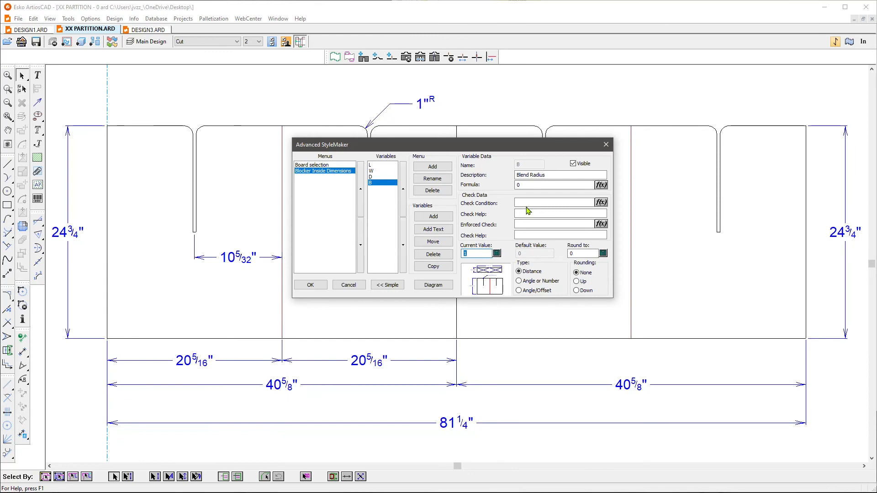
click(532, 205)
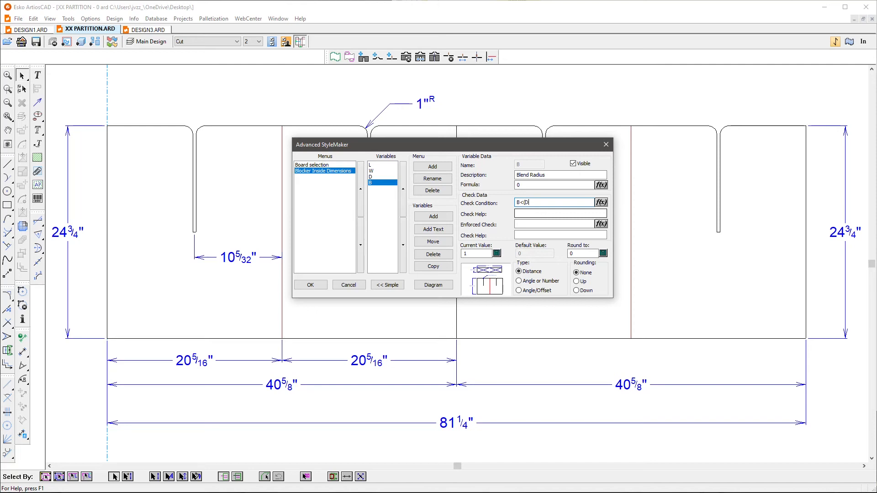
text(.5))
click(518, 213)
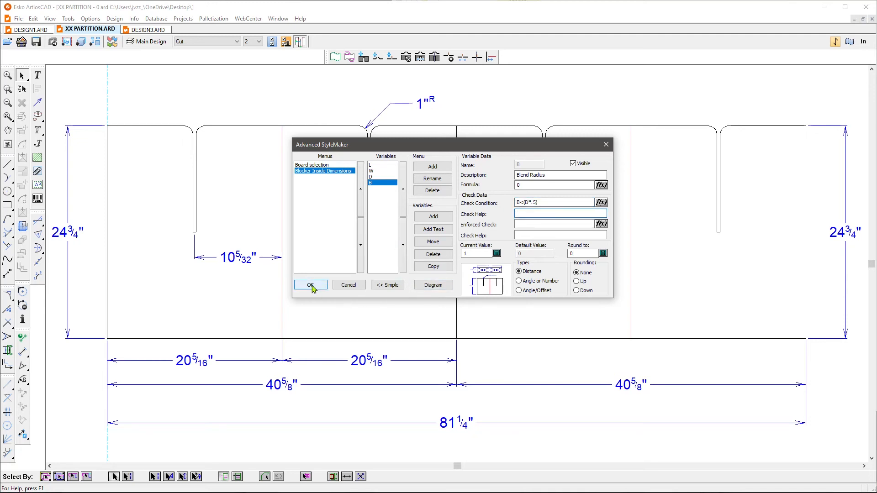
click(310, 285)
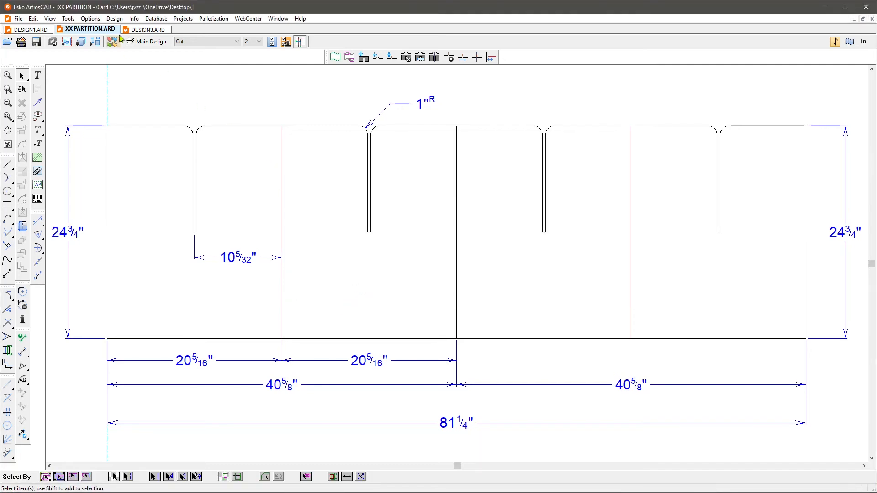
Step: Run the XX-Partition Support standard from the JCG folder with the Corrugated - Inch parameter set
click(78, 43)
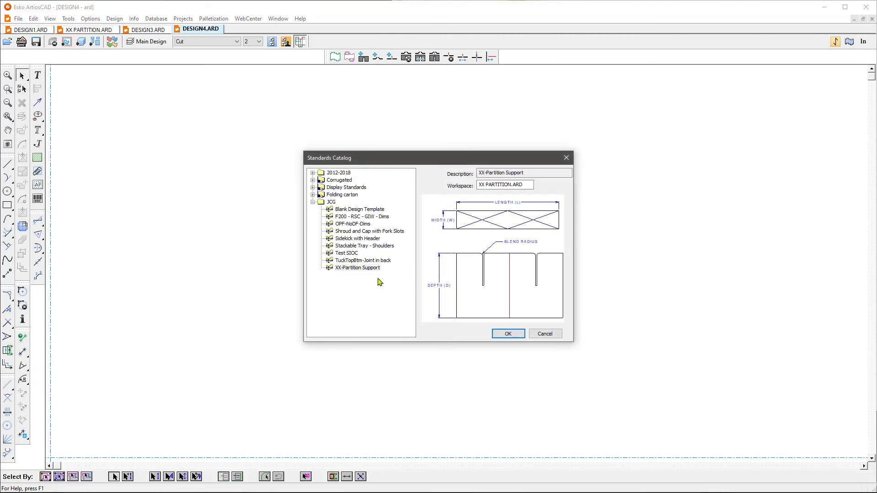
click(357, 268)
click(507, 334)
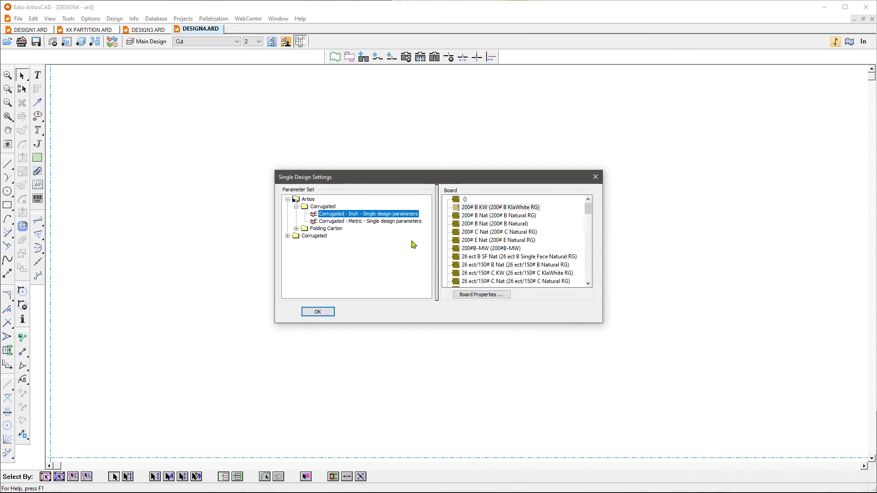
click(317, 312)
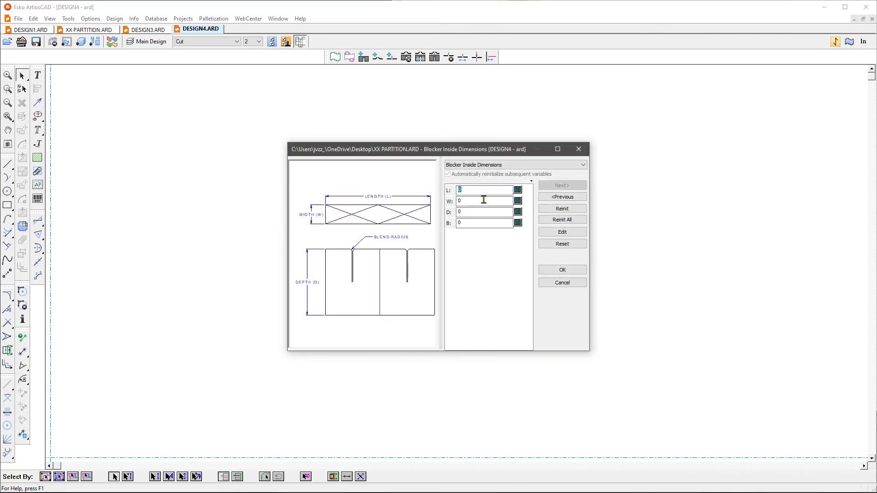
Step: Try to build the partition with inside dimensions L 16, W 8, D 6 and blend radius B 3+1/2
text(16)
key(Tab)
key(Tab)
text(6)
key(Tab)
text(3+1/2)
click(554, 270)
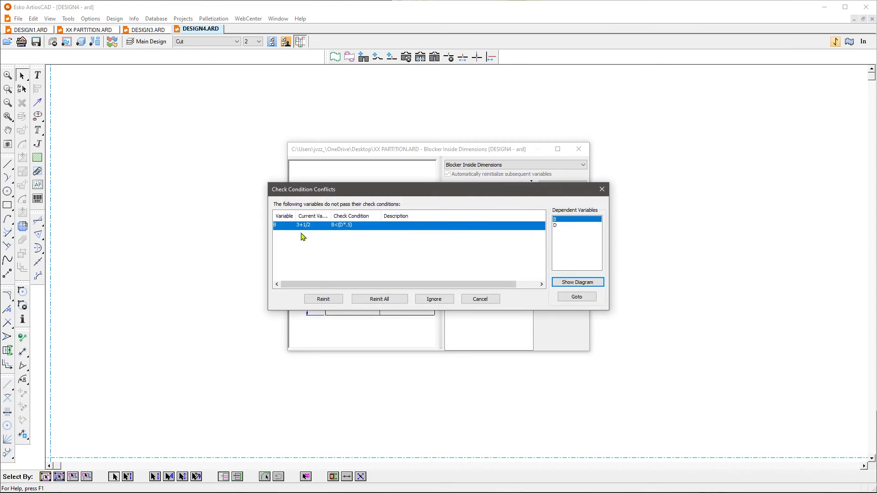
Step: Go back to the conflicting variable, set the blend radius B to 1/2 and build the partition
click(577, 282)
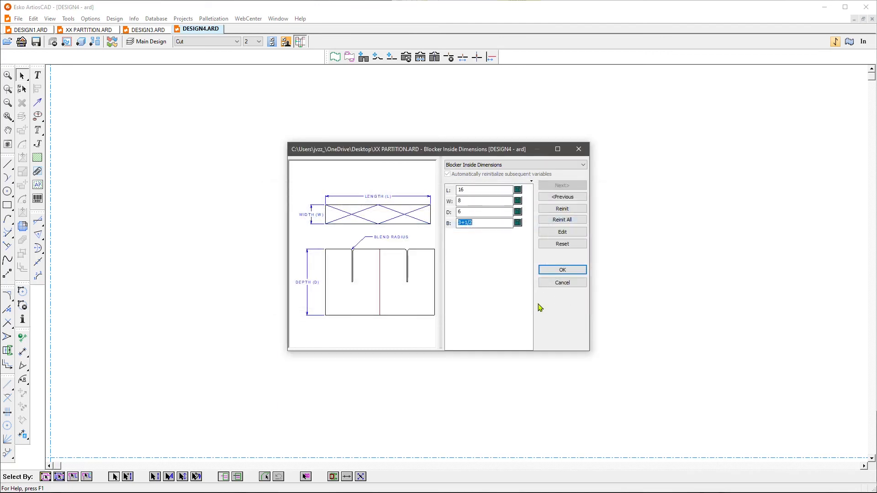
text(.)
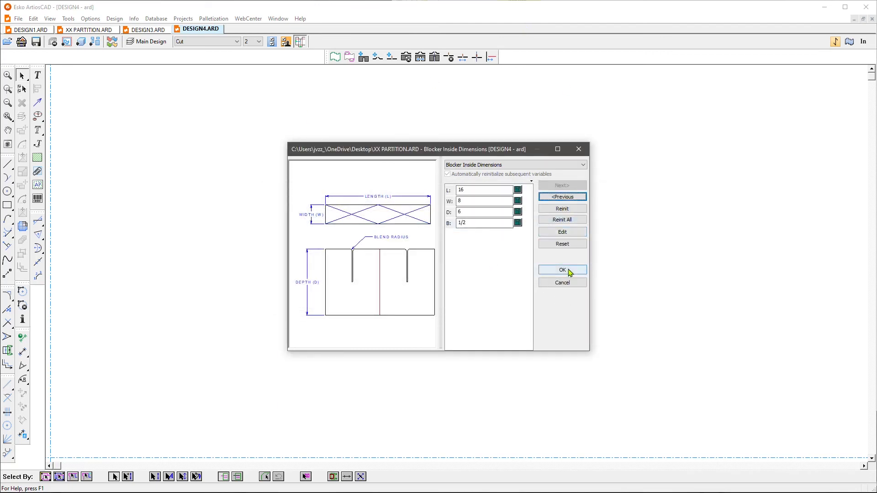
click(563, 270)
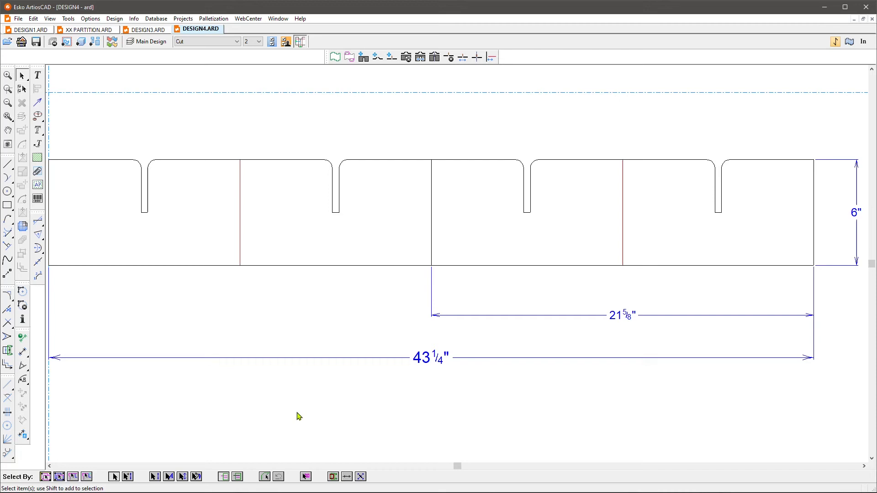
Step: Return to XX PARTITION.ARD and run the XX-Partition Support standard again, accepting the offered design settings
click(91, 30)
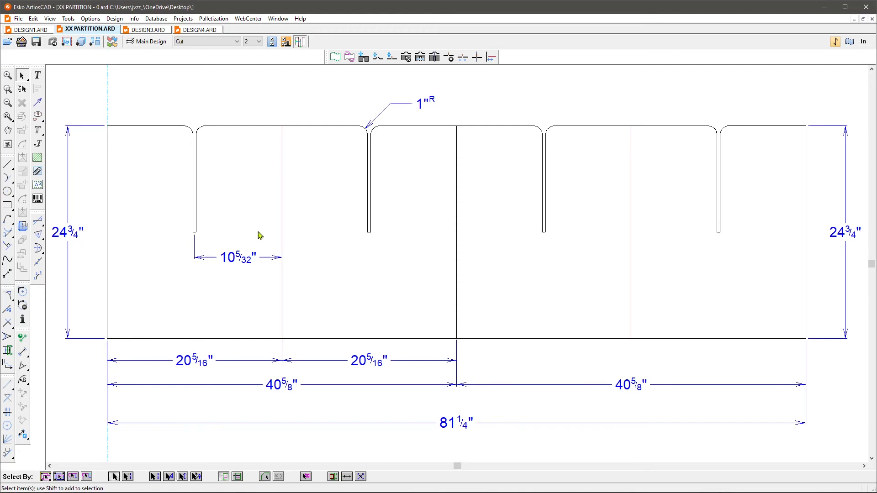
key(ctrl+n)
click(497, 346)
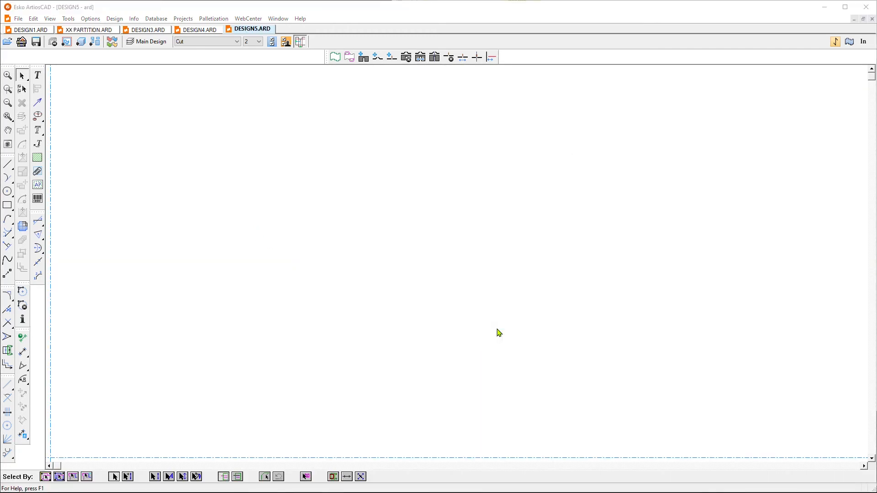
click(334, 311)
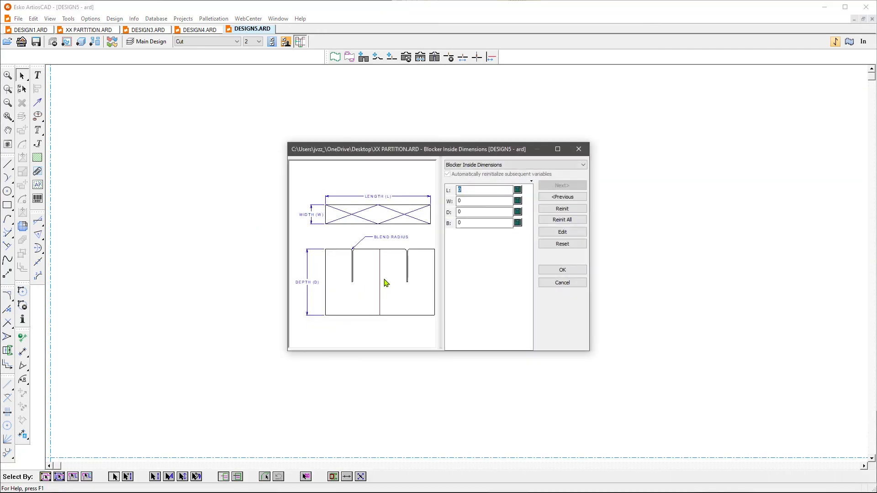
Step: Try to build the partition with inside dimensions L 10, W 10, D 6 and blend radius B 3+1/4
text(10)
key(Tab)
text(10)
key(Tab)
text(6)
key(Tab)
text(3+1/4)
click(548, 270)
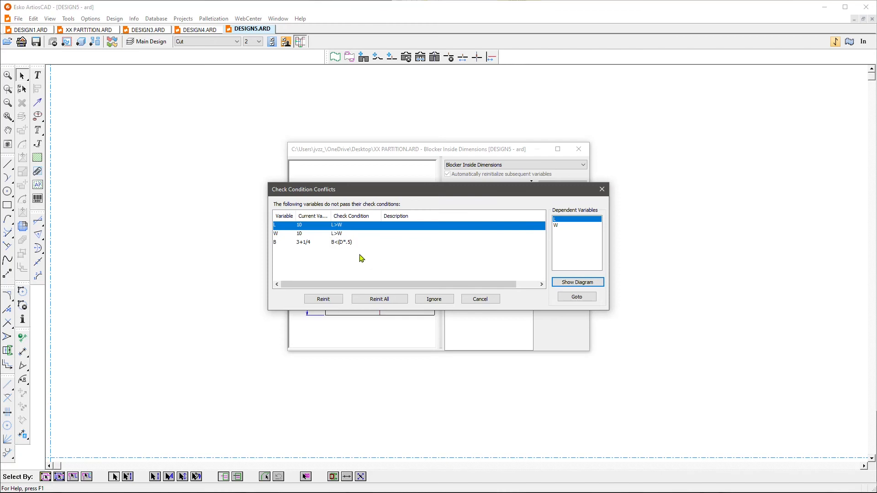
Step: Go to the conflicting dimensions and try to build the partition with width W set to 11
click(576, 298)
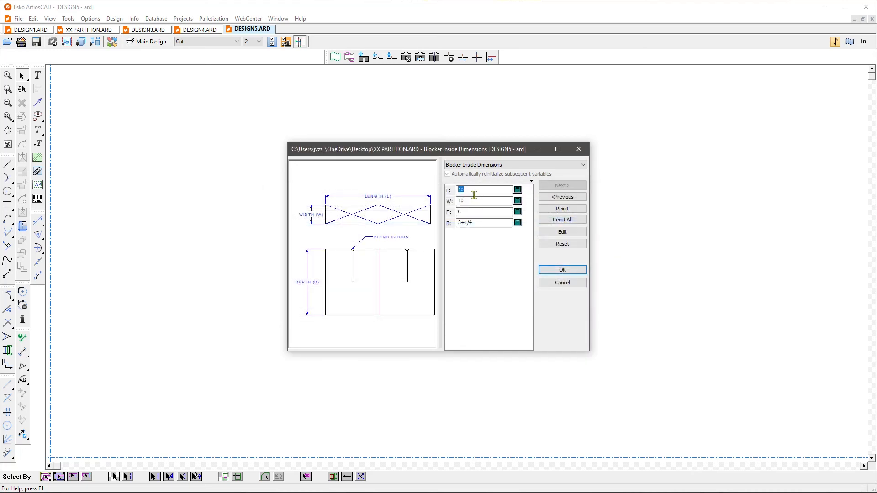
key(Tab)
text(11)
key(Tab)
click(568, 271)
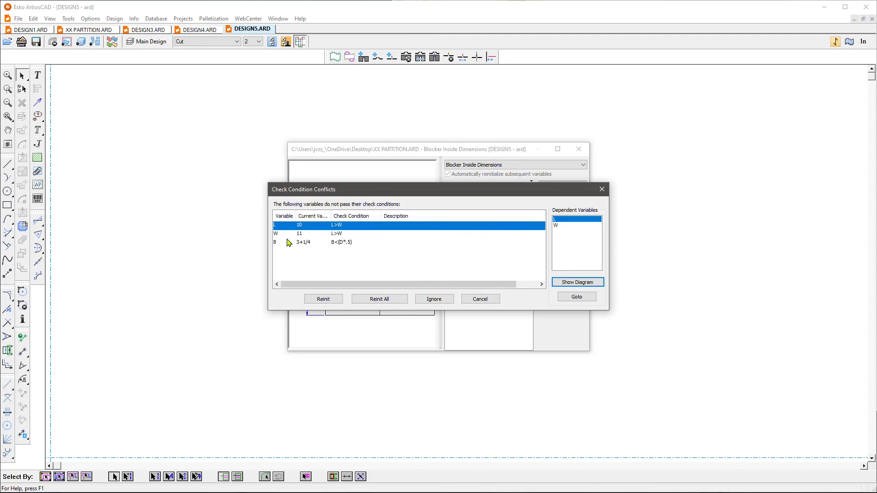
Step: Correct the conflicting values to L 11, W 10 and blend radius B 2, and build the partition
click(576, 298)
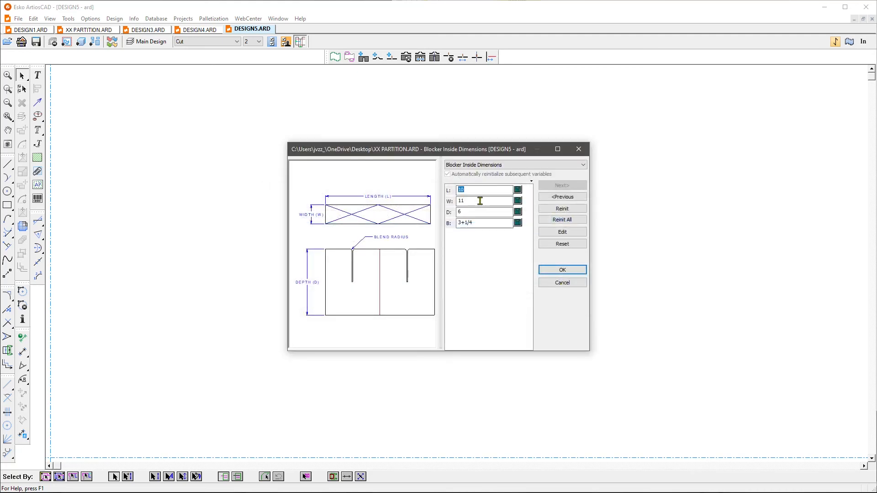
key(Return)
text(10)
key(Return)
key(Return)
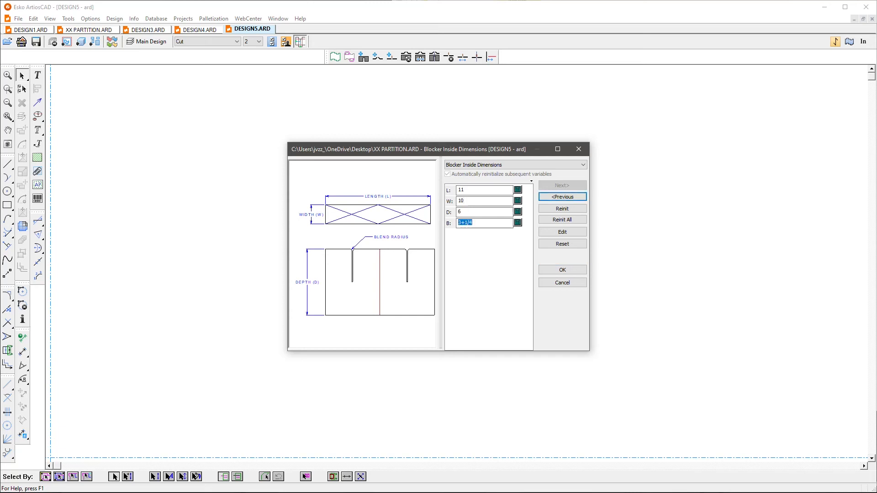
text(2)
click(561, 270)
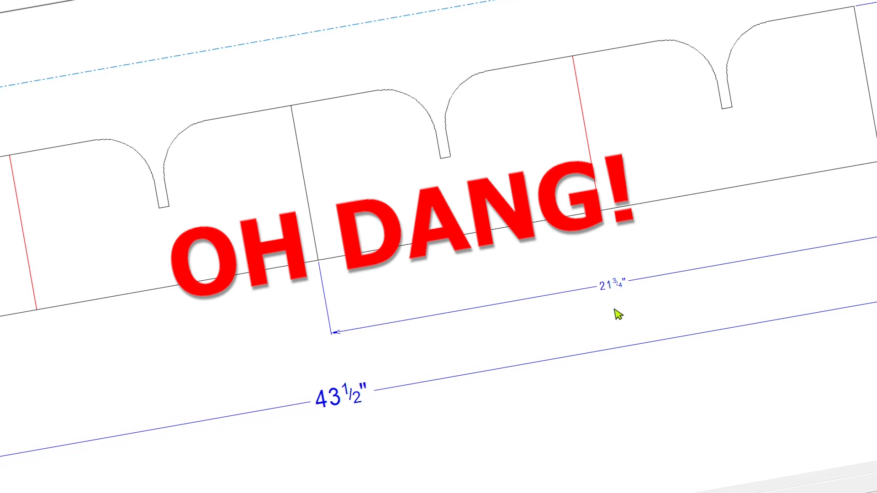
Step: Examine the text sizes of the two horizontal dimensions below the new partition
drag(253, 468, 633, 278)
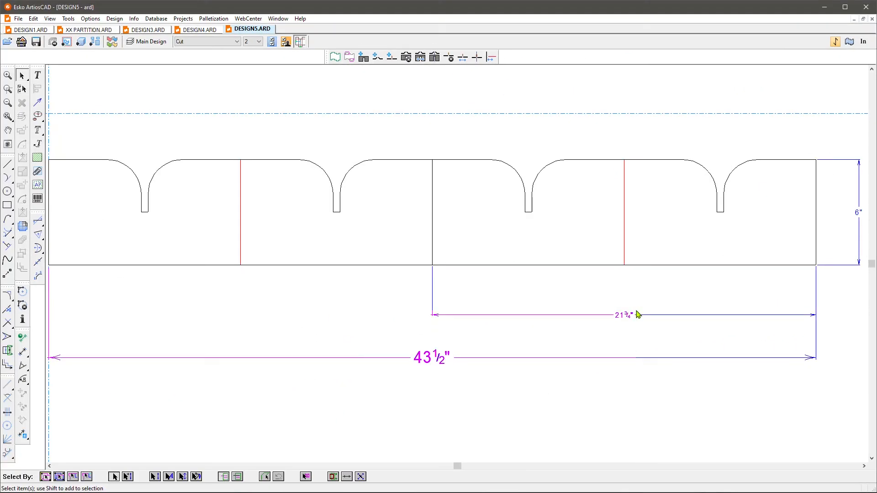
drag(639, 314, 642, 313)
click(645, 349)
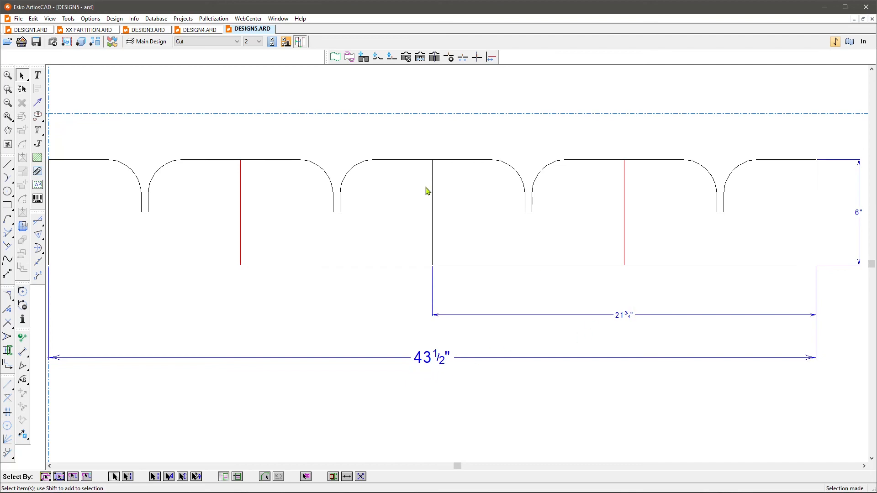
Step: In XX PARTITION.ARD, select all dimensions matching the height dimension by example, turn on Scale text size upon rebuild and update the property defaults
click(90, 30)
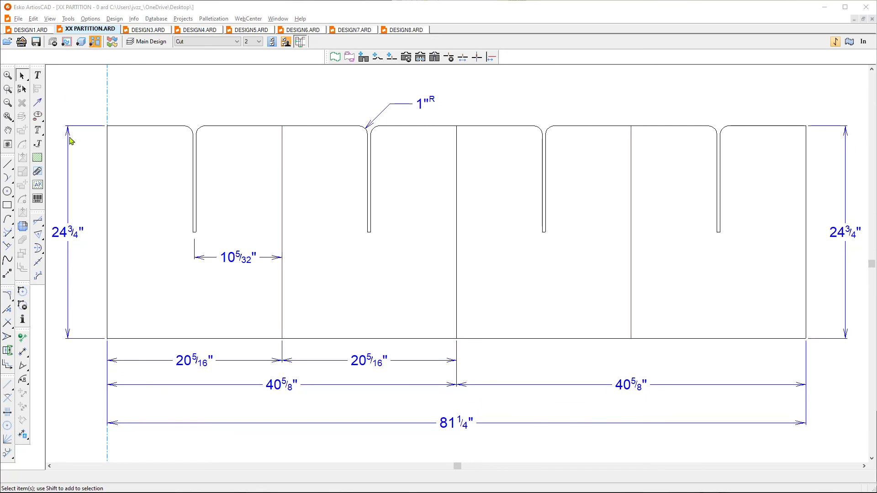
click(22, 89)
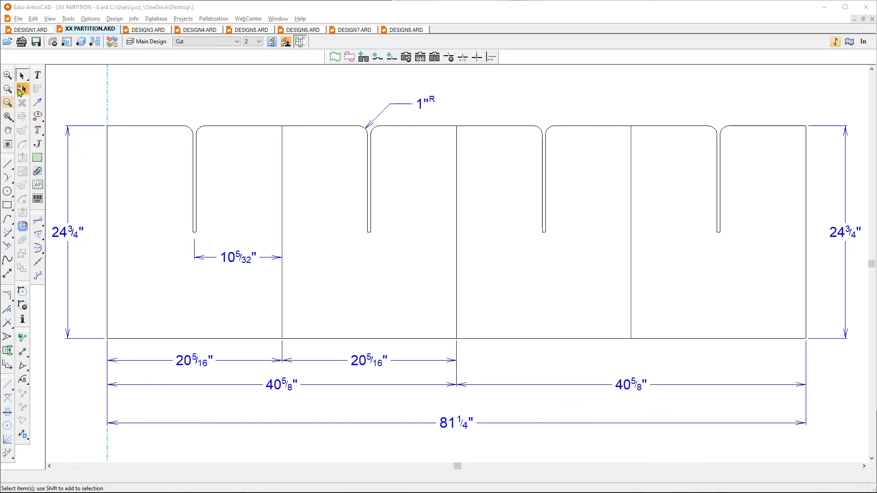
click(74, 234)
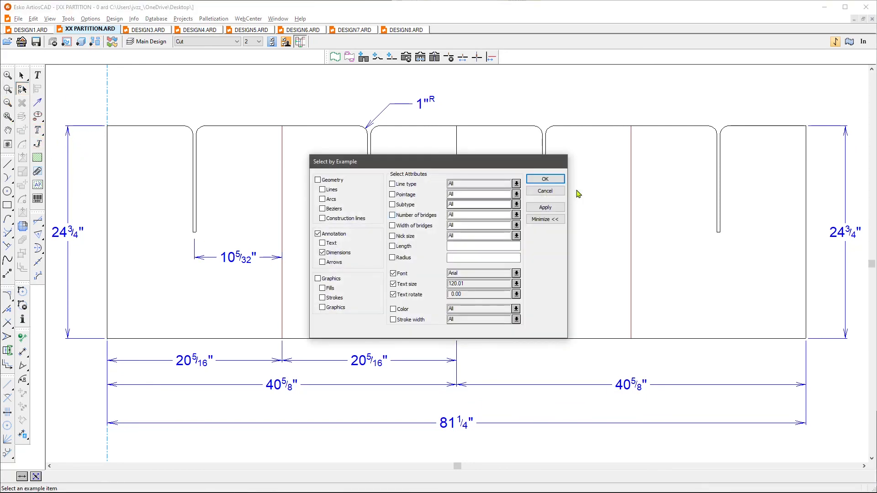
click(545, 179)
key(ctrl+q)
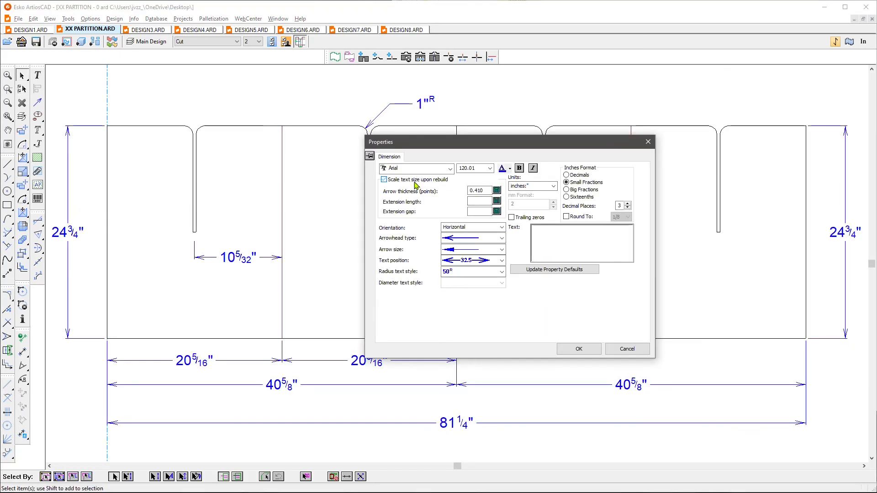
click(416, 179)
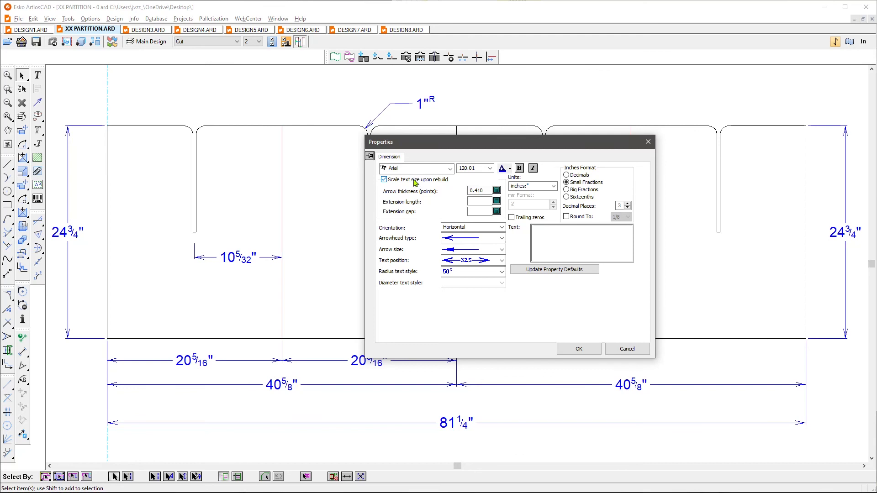
click(552, 269)
click(585, 354)
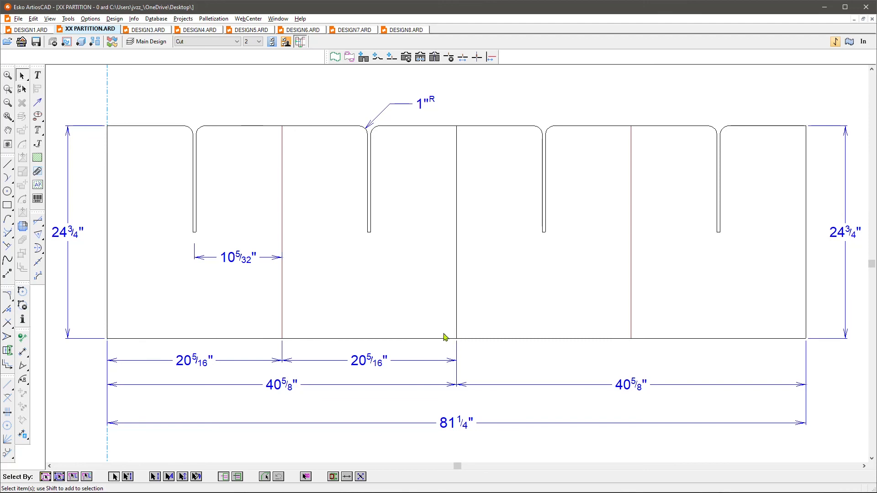
Step: Build a new XX-Partition Support design with L 19, W 6, D 8 and blend radius B 1, and show its Dimensions layer
key(ctrl+r)
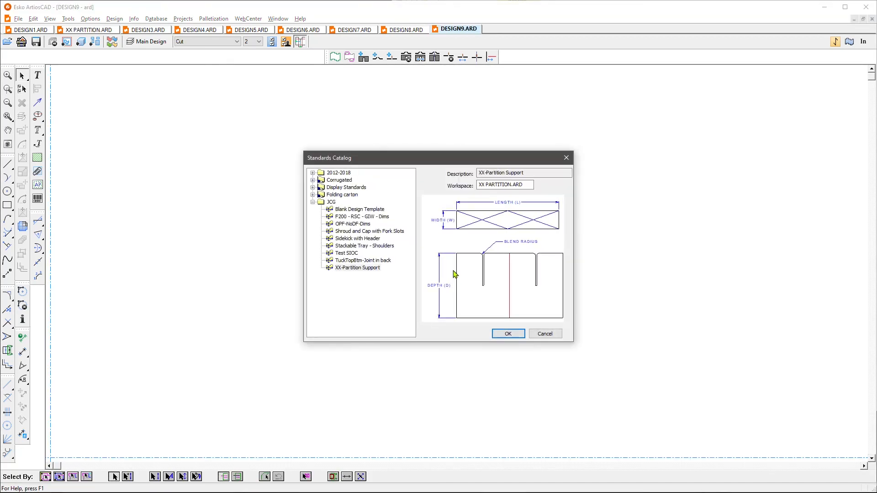
click(505, 335)
click(325, 314)
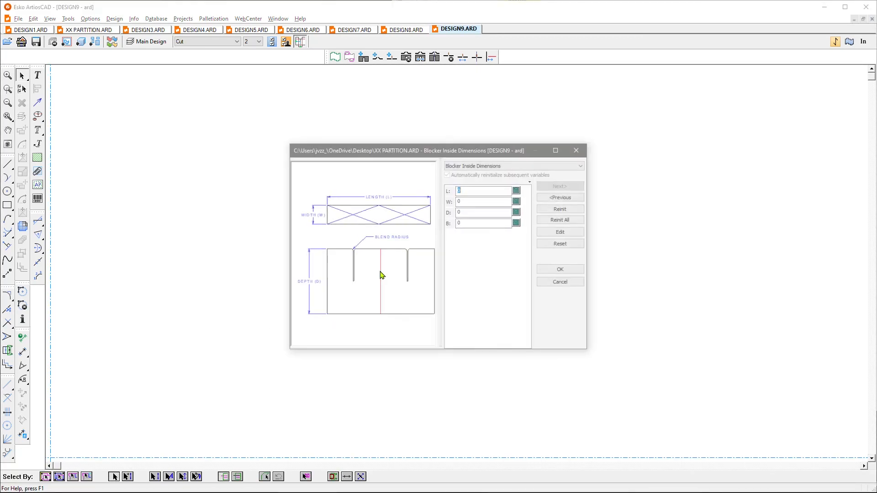
text(19)
key(Return)
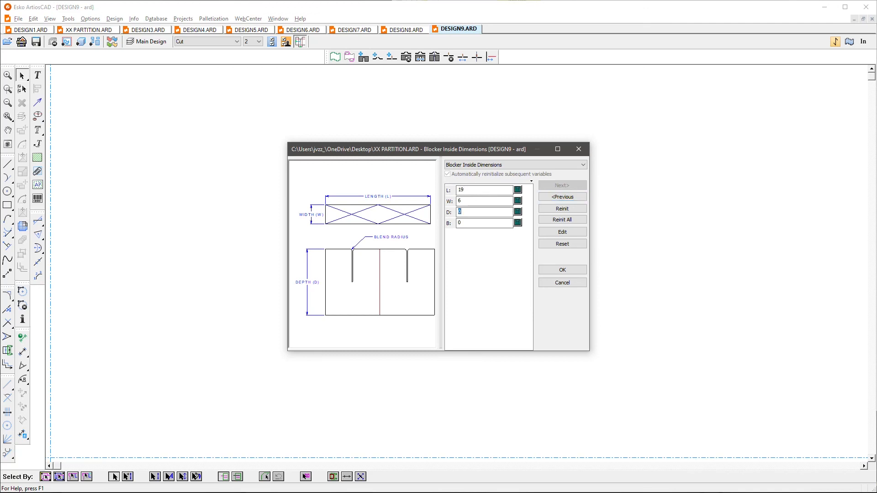
key(Return)
text(1)
click(576, 273)
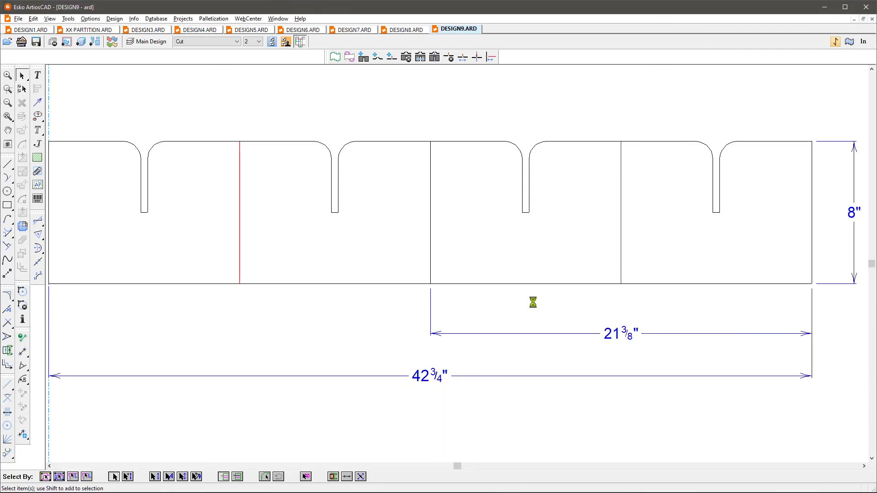
click(159, 47)
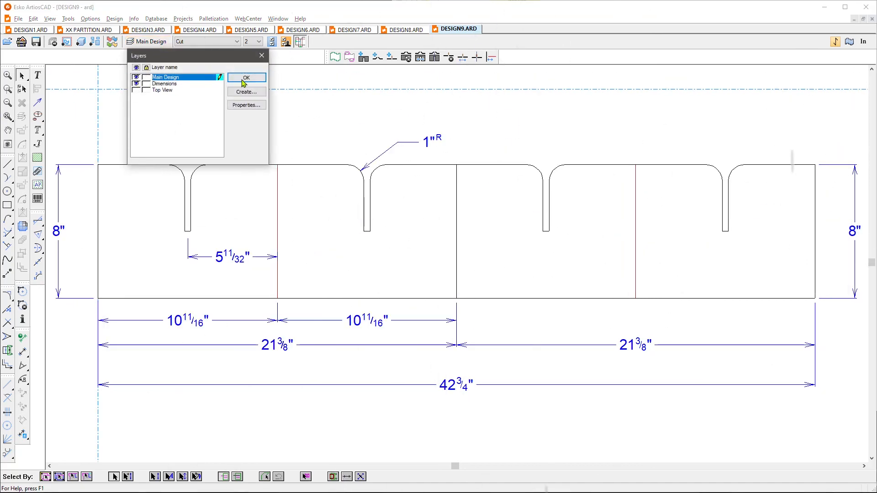
click(245, 79)
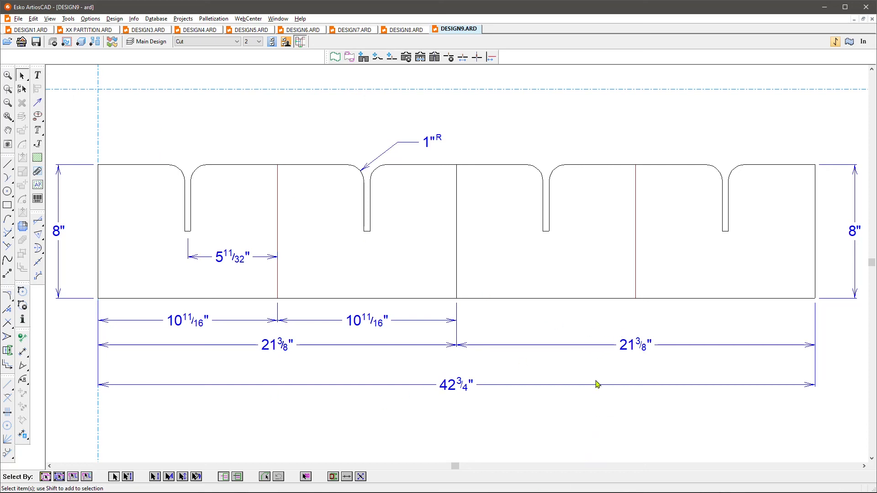
Step: In XX PARTITION.ARD, hide the Dimensions layer and move the overall width, half-width and height dimensions remaining in Main Design to the Dimensions layer
click(90, 29)
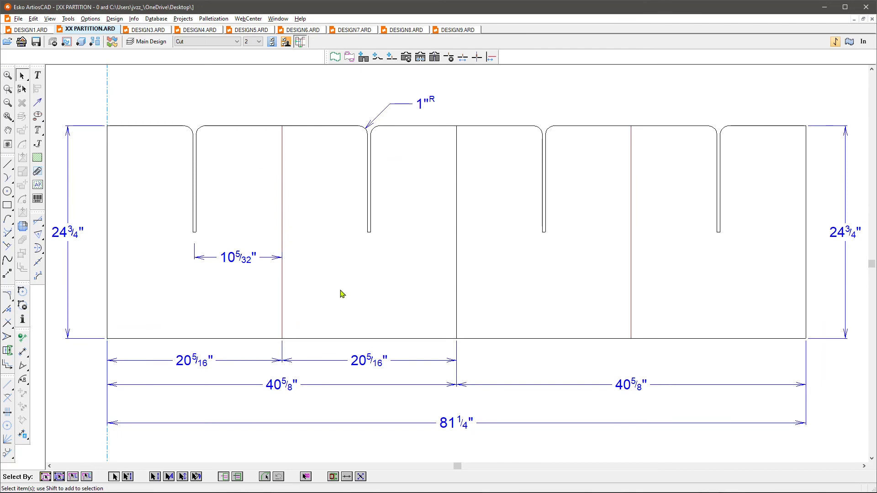
drag(779, 438, 544, 365)
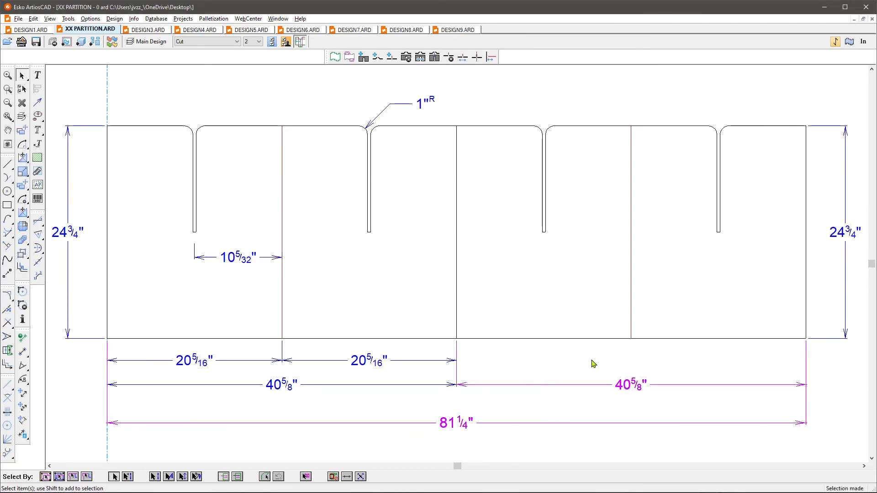
click(146, 41)
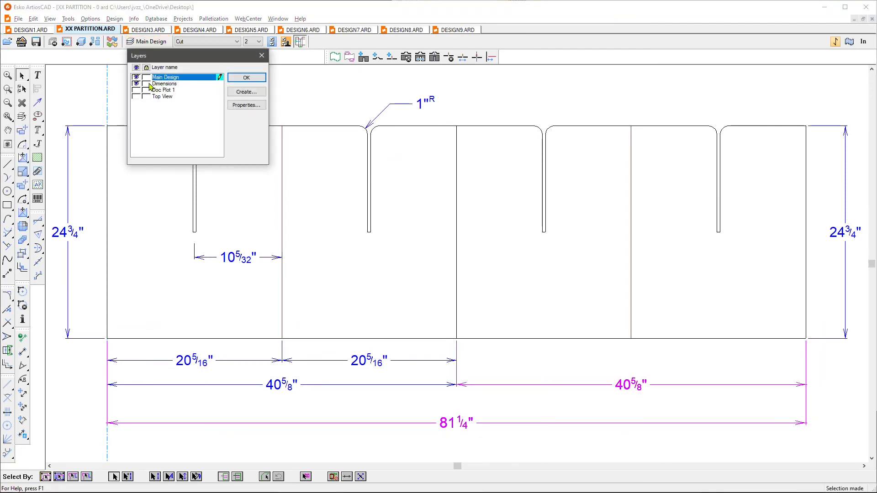
click(137, 83)
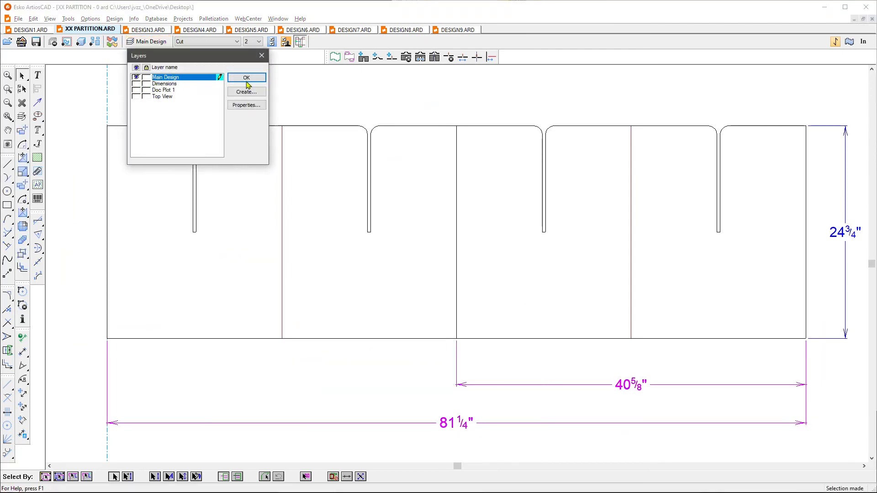
click(246, 78)
shift+click(844, 236)
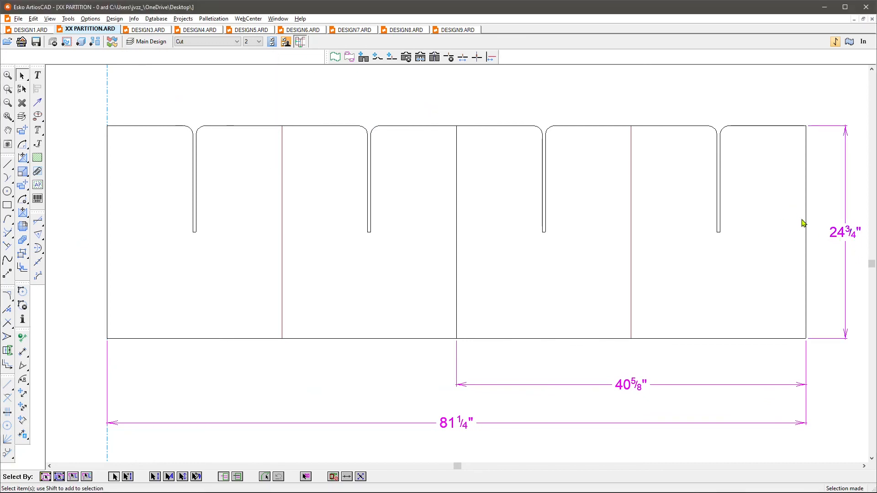
key(ctrl+l)
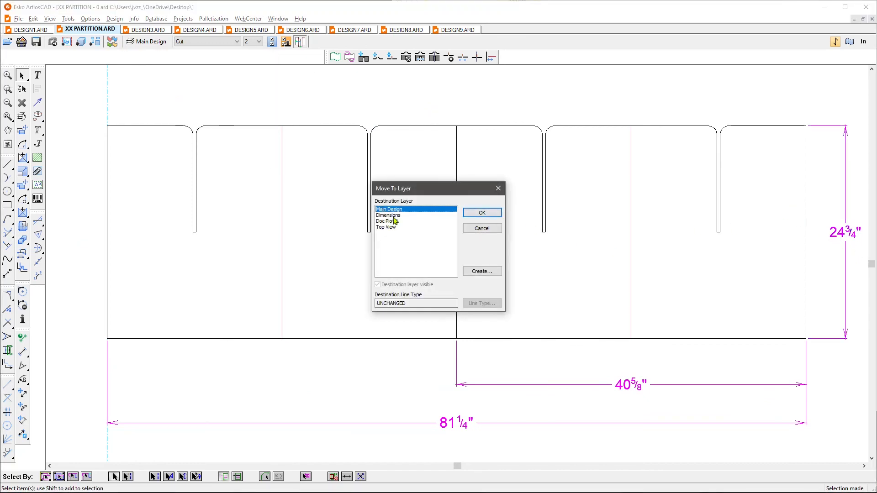
click(393, 215)
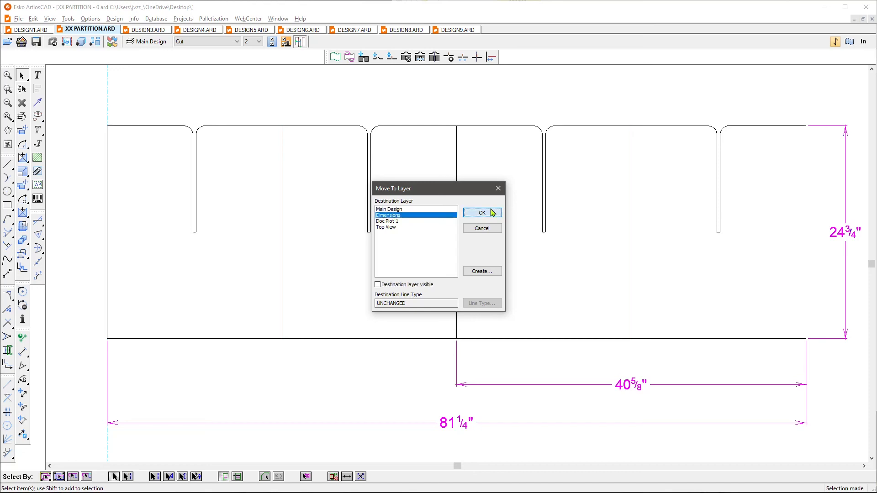
click(493, 212)
Step: Turn the Dimensions layer of XX PARTITION.ARD back on
key(ctrl+f)
click(146, 41)
click(137, 84)
click(245, 78)
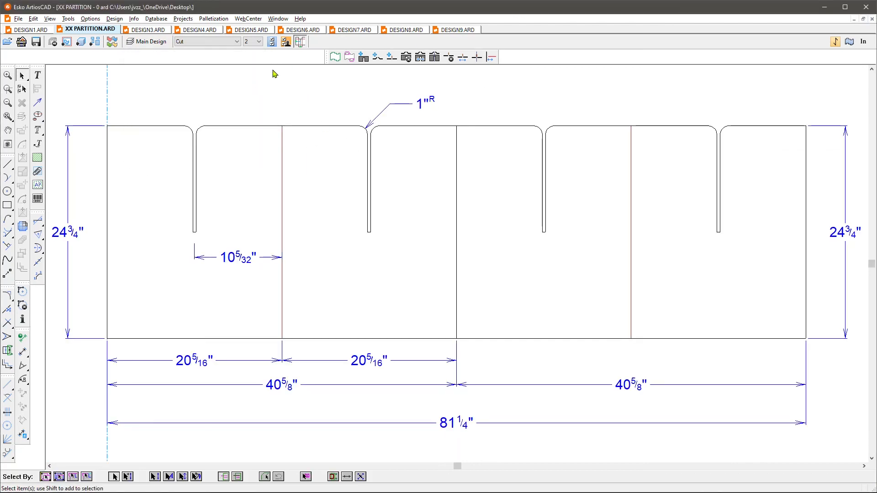
Step: Run the XX-Partition Support standard as a new inch design with L 20, W 12, D 11 and blend radius B 1
key(ctrl+n)
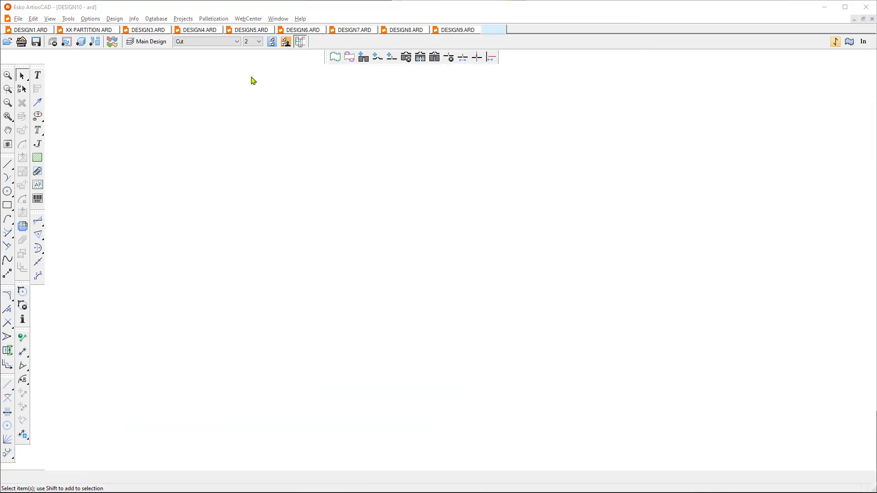
click(492, 337)
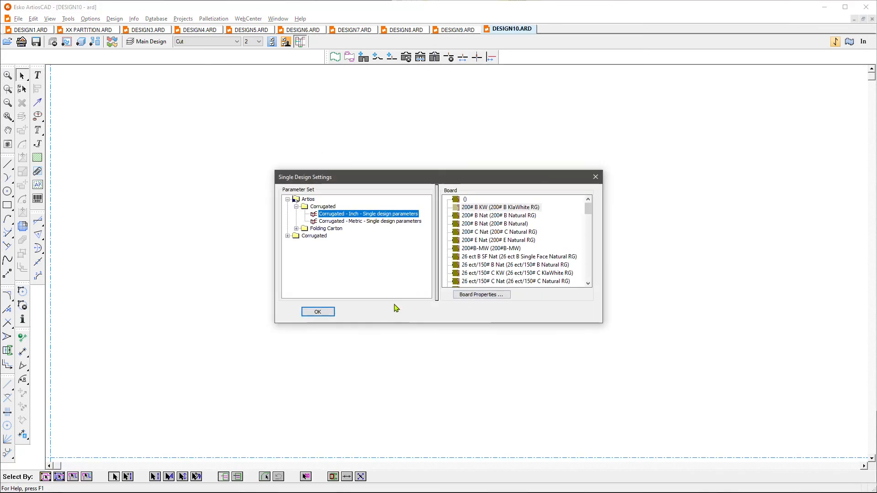
click(314, 310)
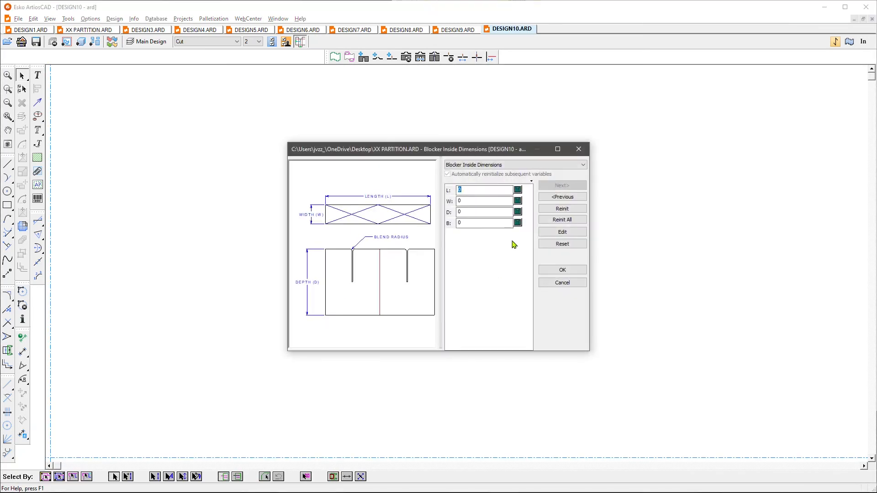
text(20)
key(Return)
text(12)
key(Return)
text(11)
key(Return)
text(1)
click(562, 268)
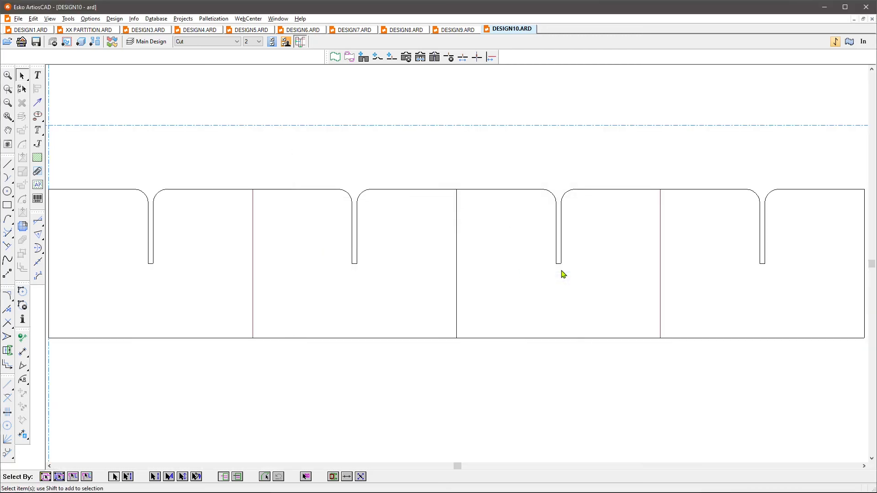
Step: Show the Dimensions layer of the new 20 by 12 by 11 partition design
click(147, 45)
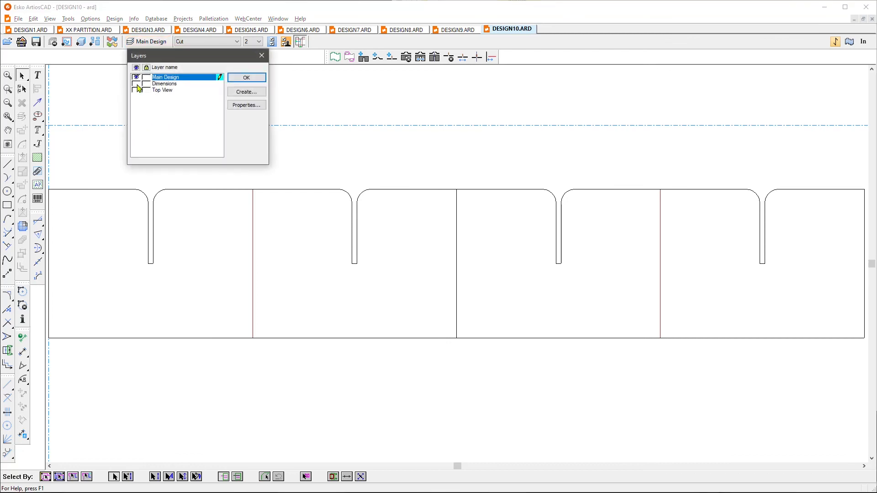
click(136, 84)
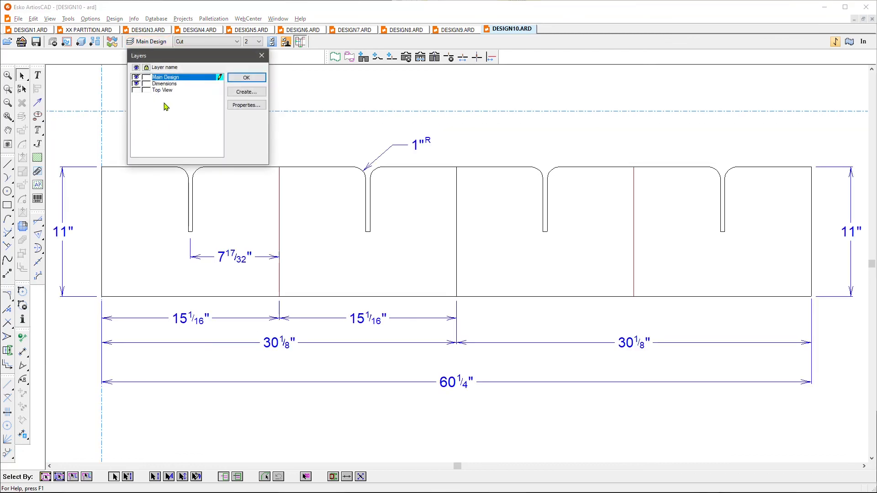
click(246, 78)
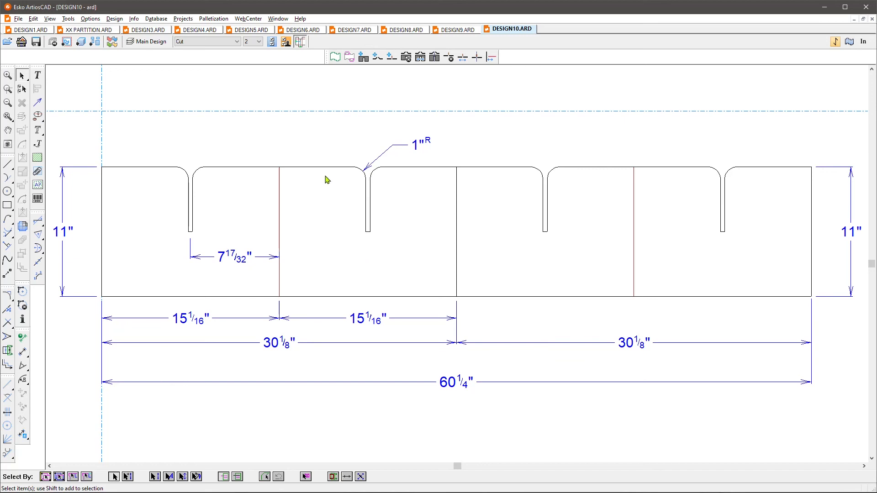
Step: Open the program defaults and copy XX-Partition Support from the JCG folder of the user Style catalog into the shared Style catalog
click(113, 19)
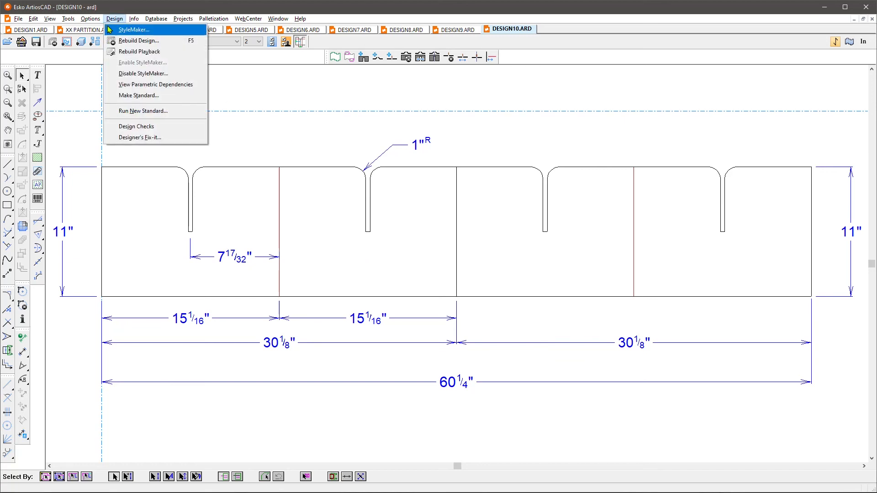
mouse_move(94, 22)
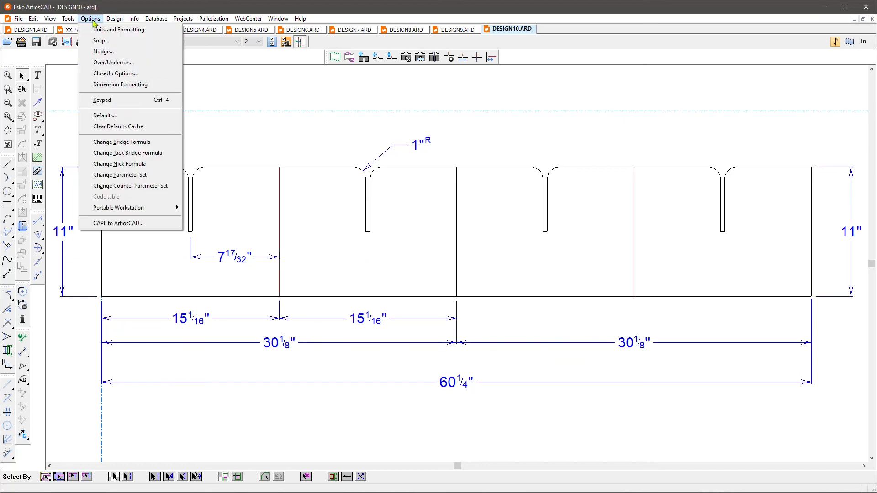
click(106, 116)
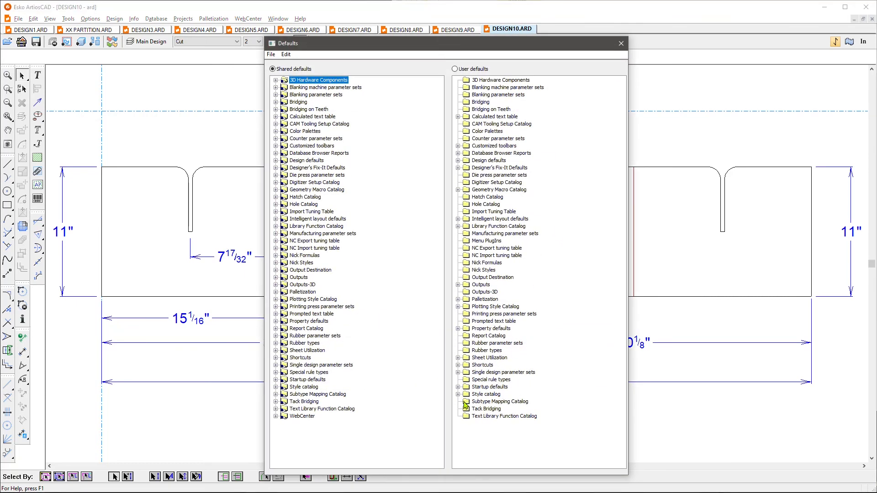
click(458, 395)
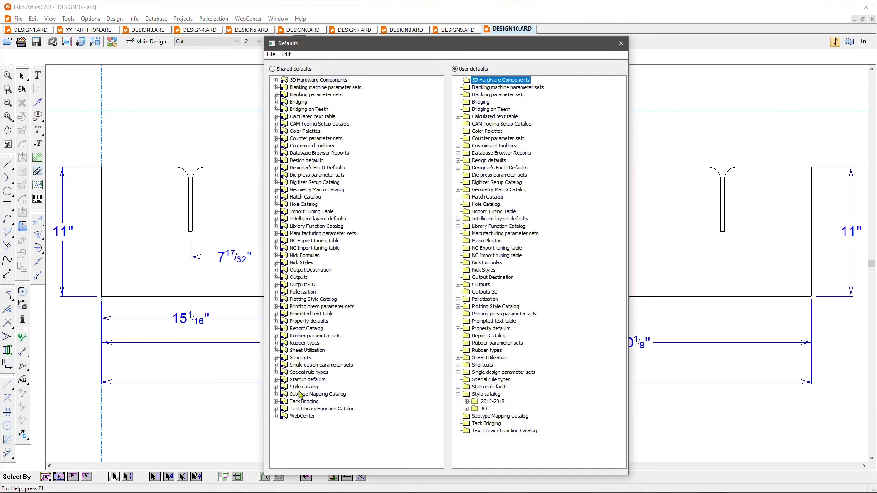
click(276, 388)
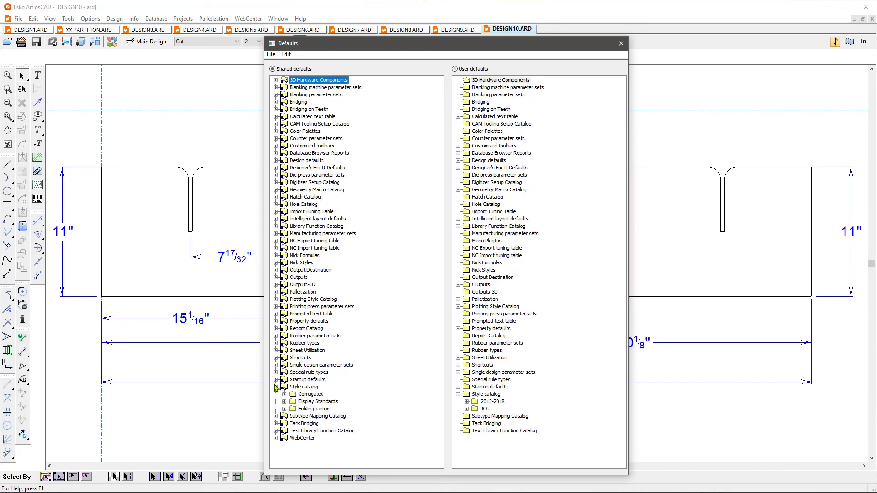
click(467, 409)
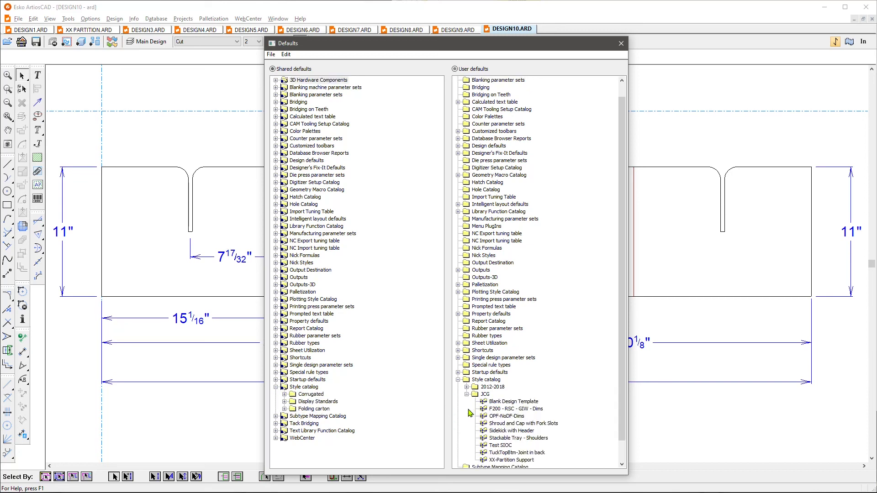
scroll(465, 359, down, 1)
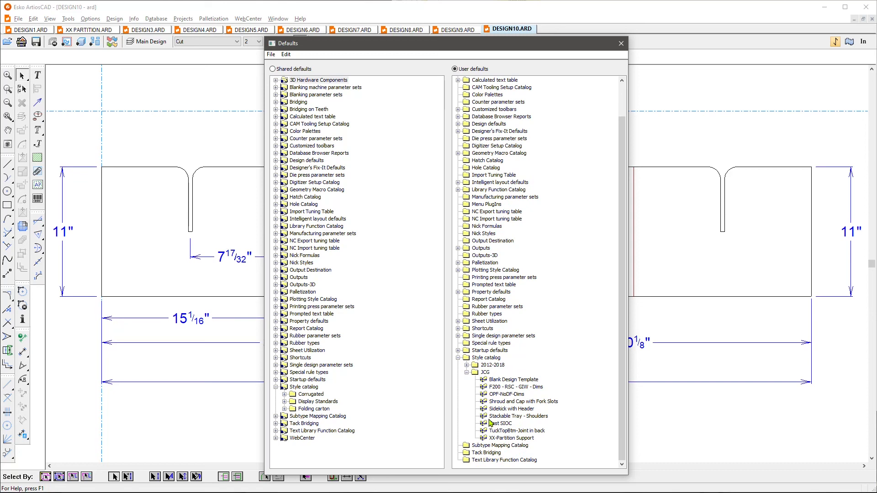
click(484, 439)
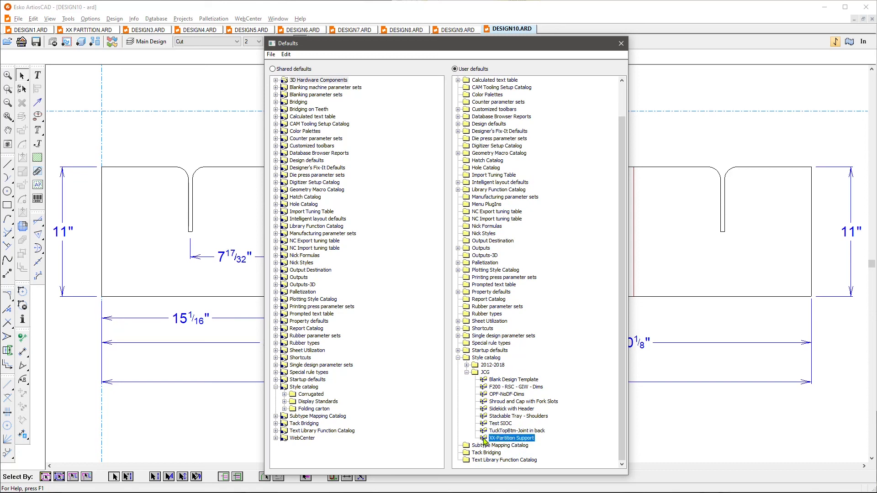
drag(487, 440, 315, 392)
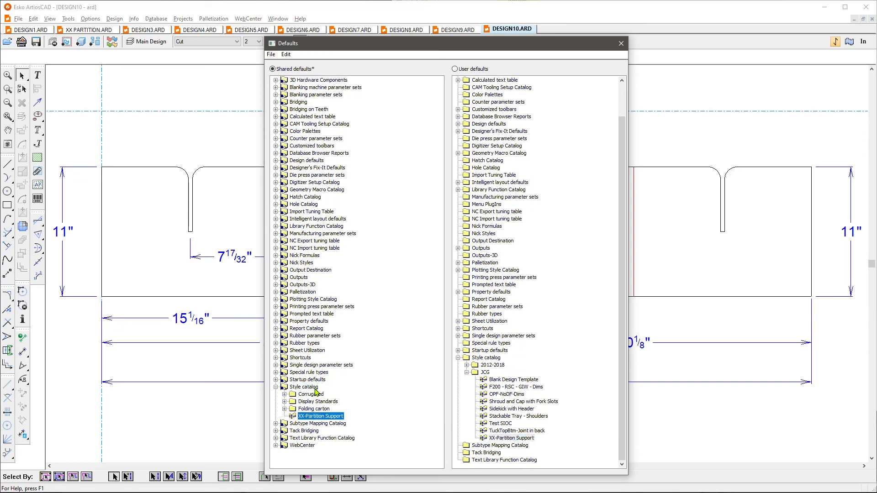